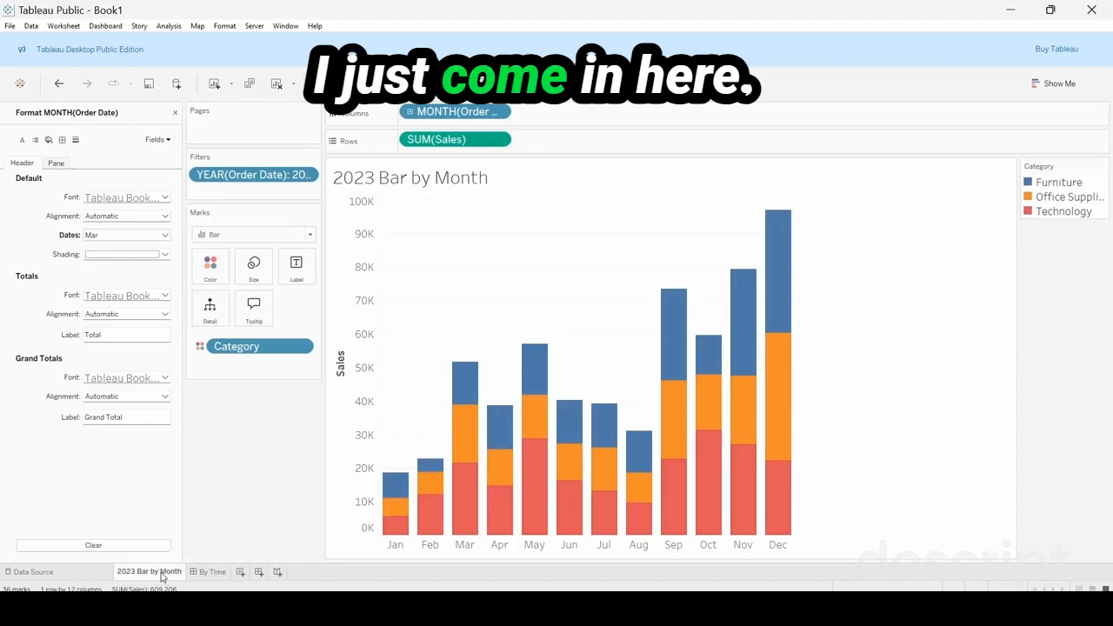
# Duplicate the 2023 Bar by Month worksheet and change the copy's order year filter to 2022 only.
pyautogui.rightClick(162, 576)
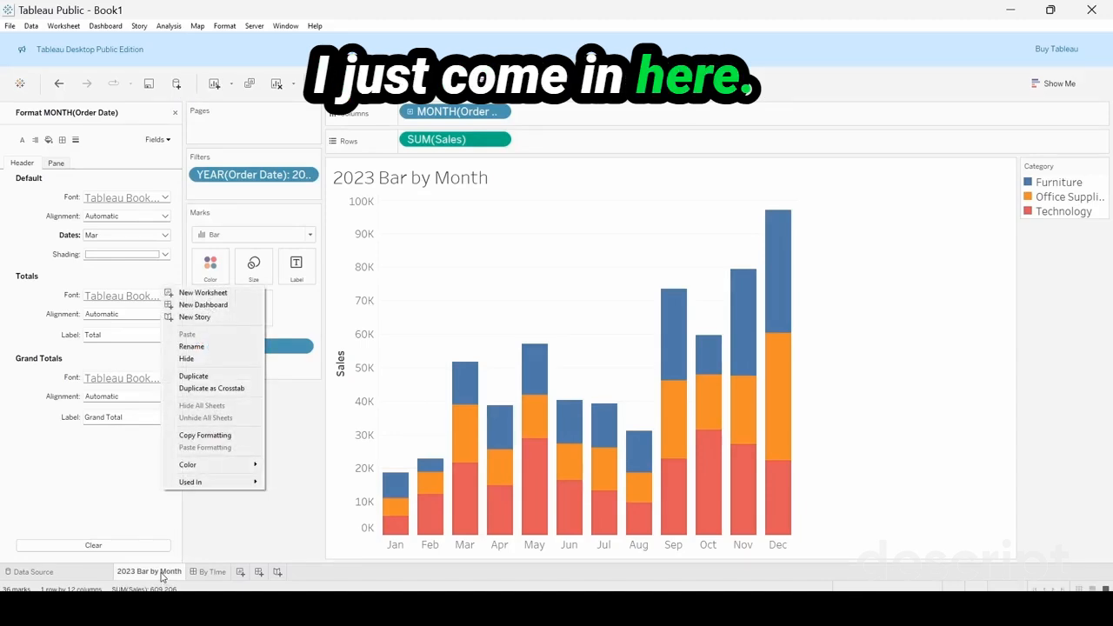
pyautogui.click(219, 377)
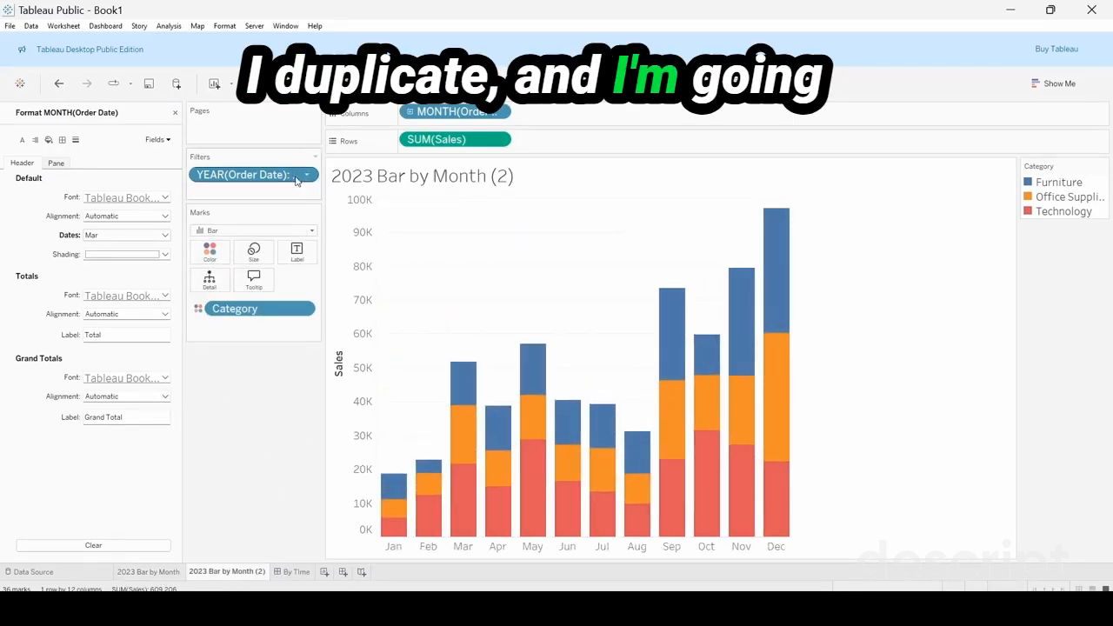
pyautogui.click(306, 174)
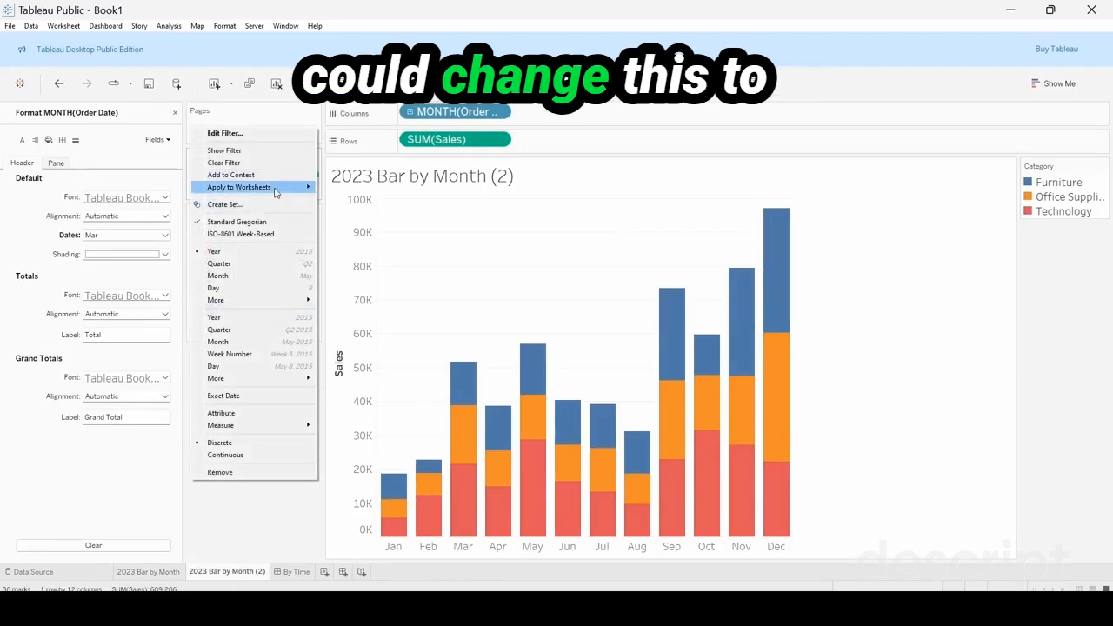
pyautogui.moveTo(274, 189)
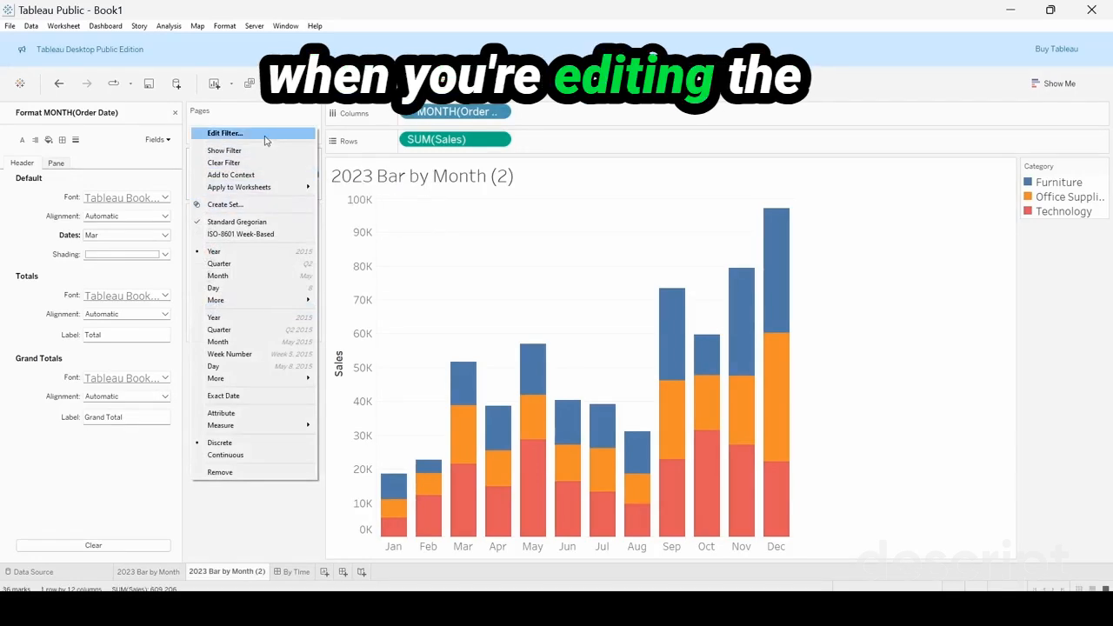
pyautogui.click(243, 133)
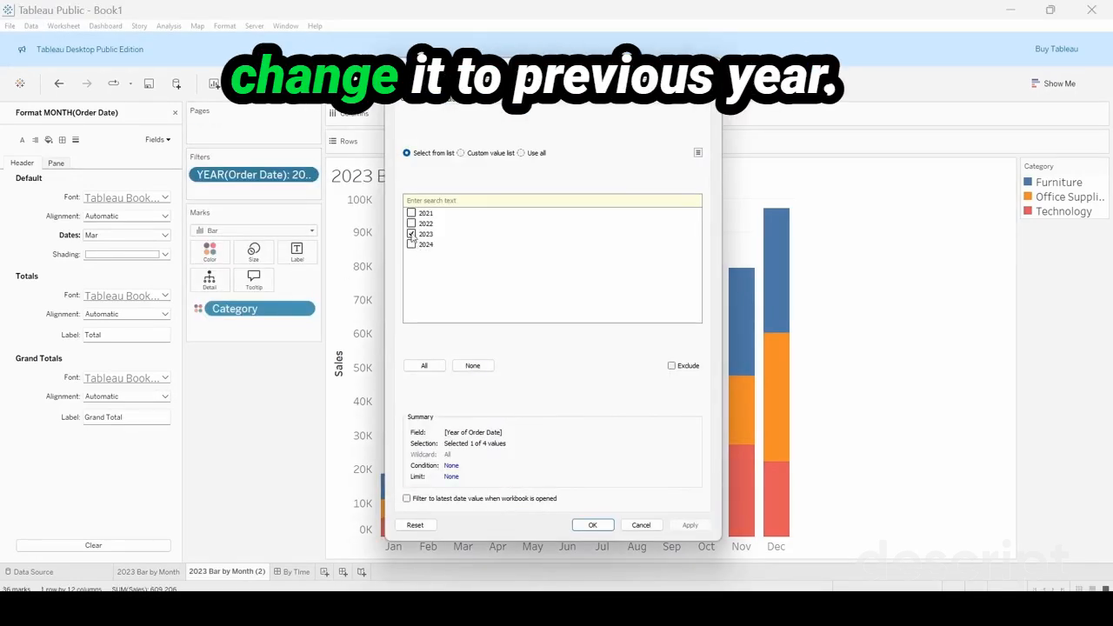
pyautogui.click(412, 224)
pyautogui.click(411, 234)
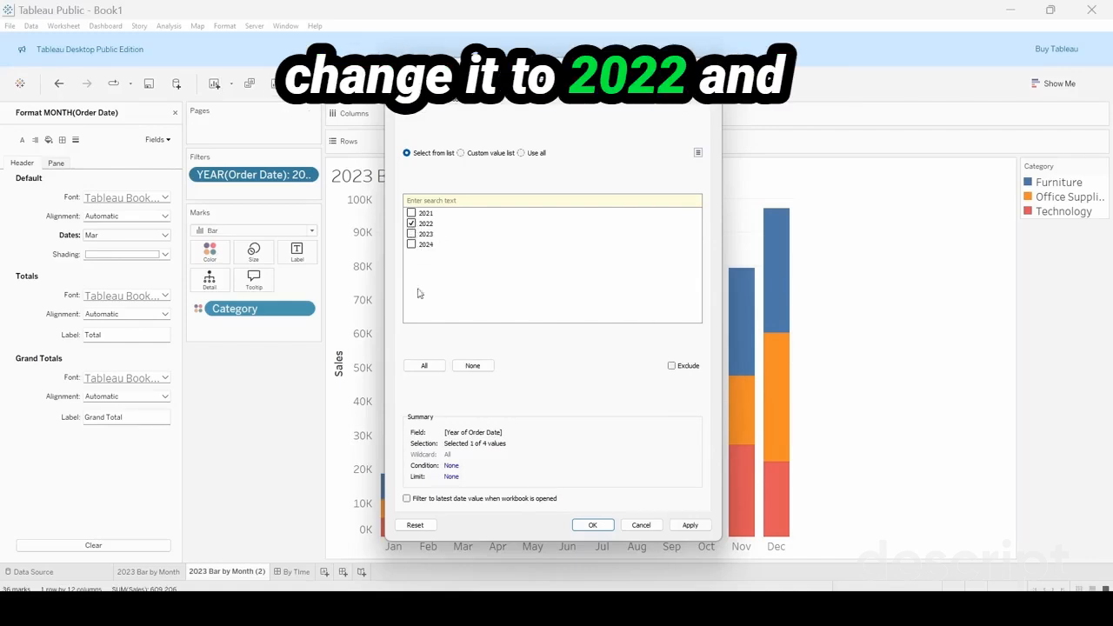
pyautogui.click(592, 526)
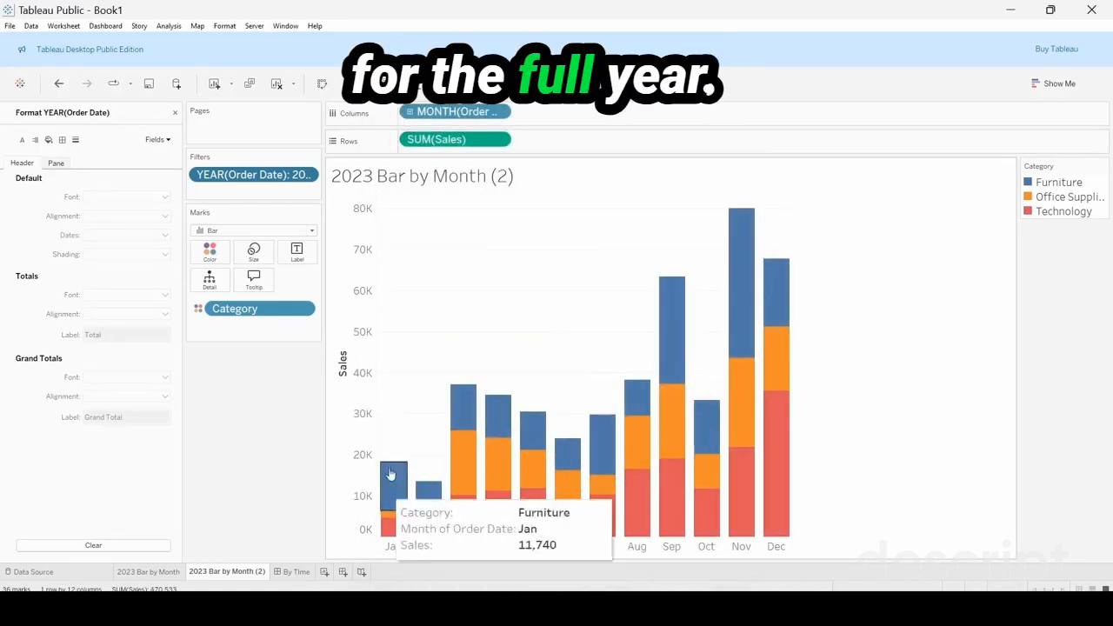
# Remove the month of Order Date from the duplicated sheet's columns and rename the sheet as 2022 Bar.
pyautogui.moveTo(434, 113); pyautogui.dragTo(244, 397)
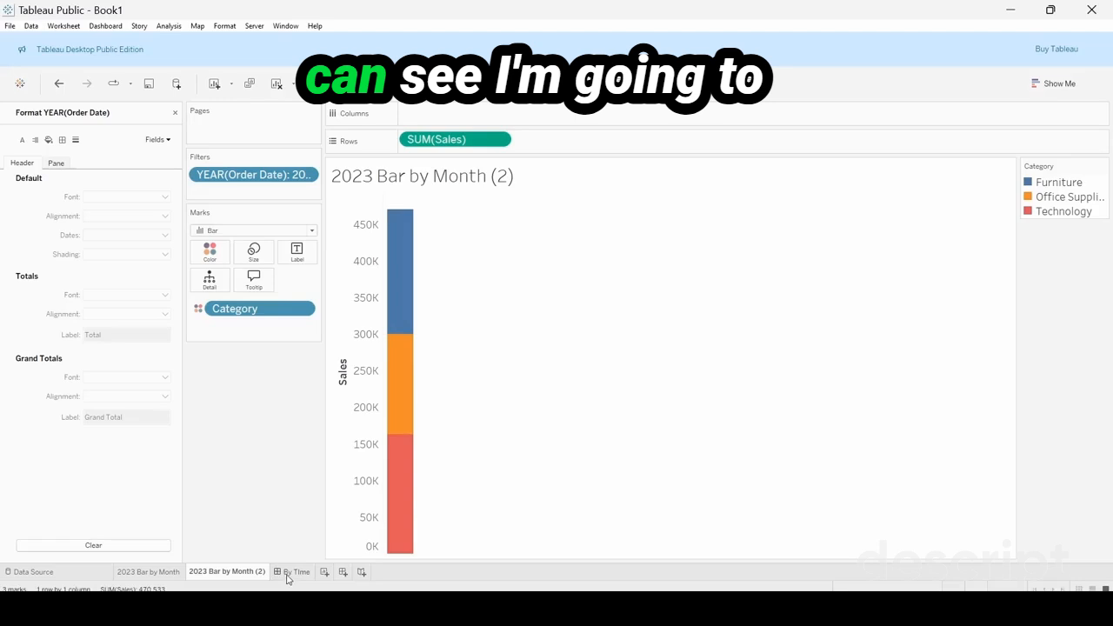
pyautogui.rightClick(244, 576)
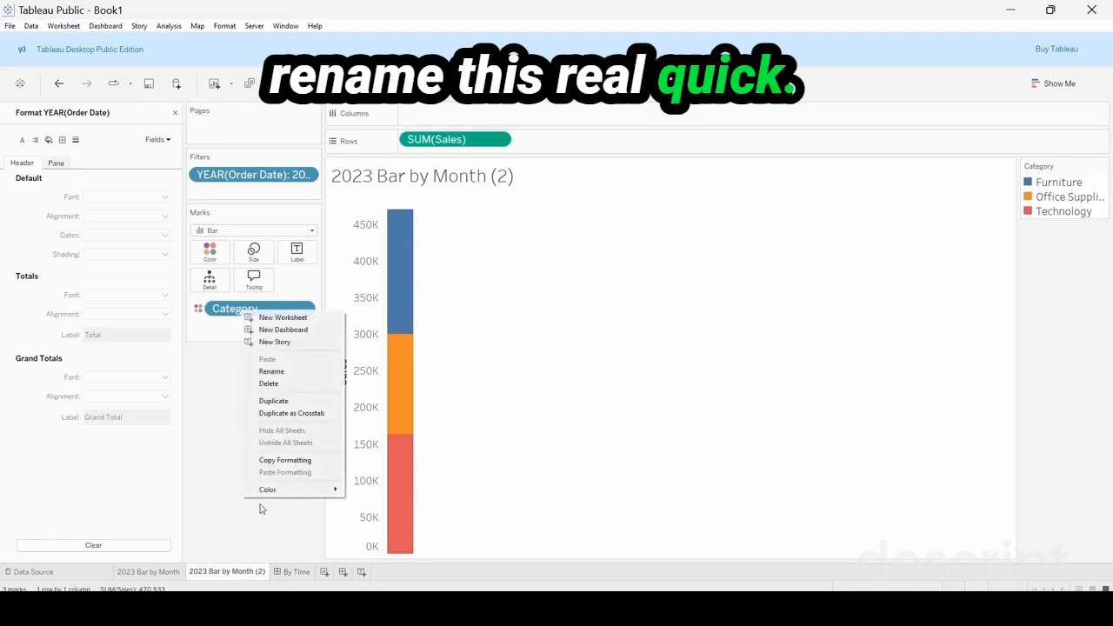
pyautogui.click(294, 379)
pyautogui.write('2022 Bar')
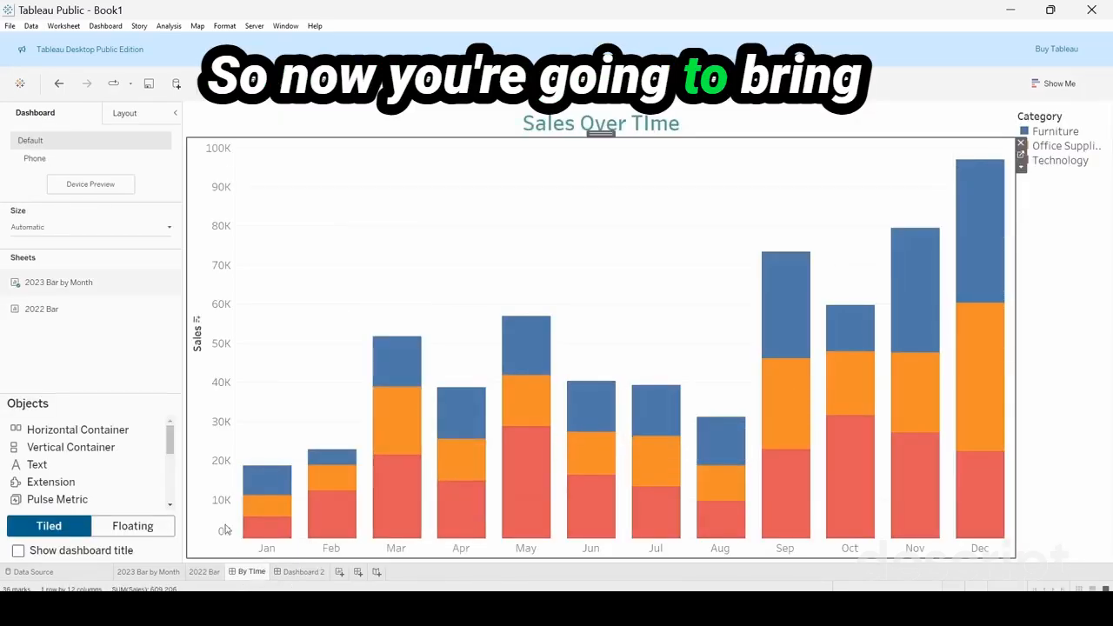
# Place the 2022 Bar sheet on the Sales Over Time dashboard as a narrow column left of the monthly chart, with its title hidden.
pyautogui.moveTo(44, 319)
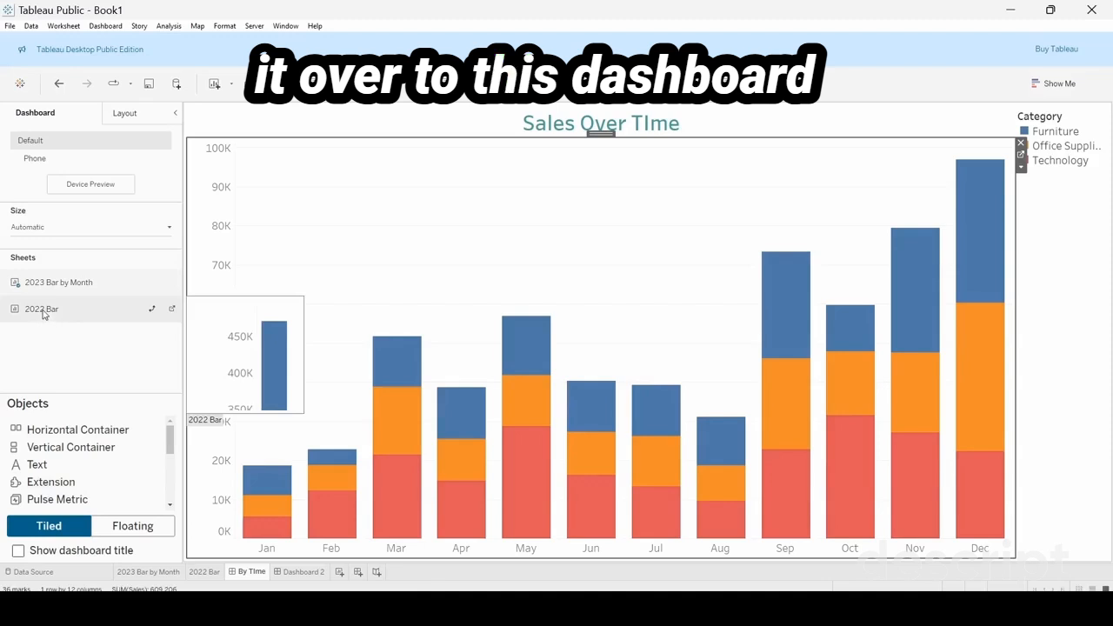
pyautogui.moveTo(43, 315); pyautogui.dragTo(261, 348)
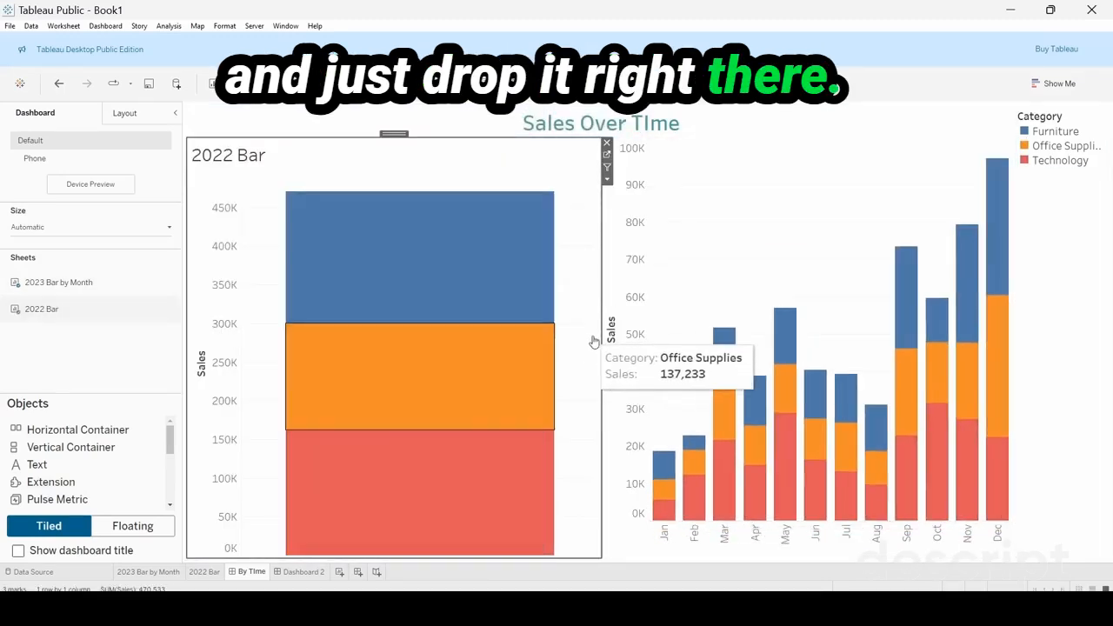
pyautogui.moveTo(606, 322); pyautogui.dragTo(281, 370)
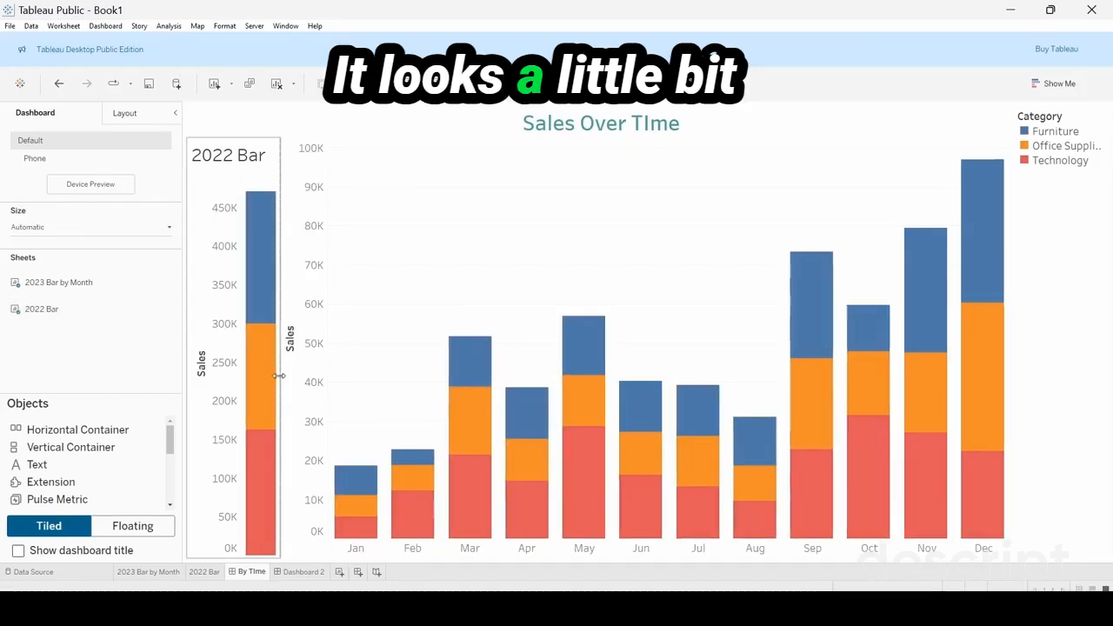
pyautogui.rightClick(247, 156)
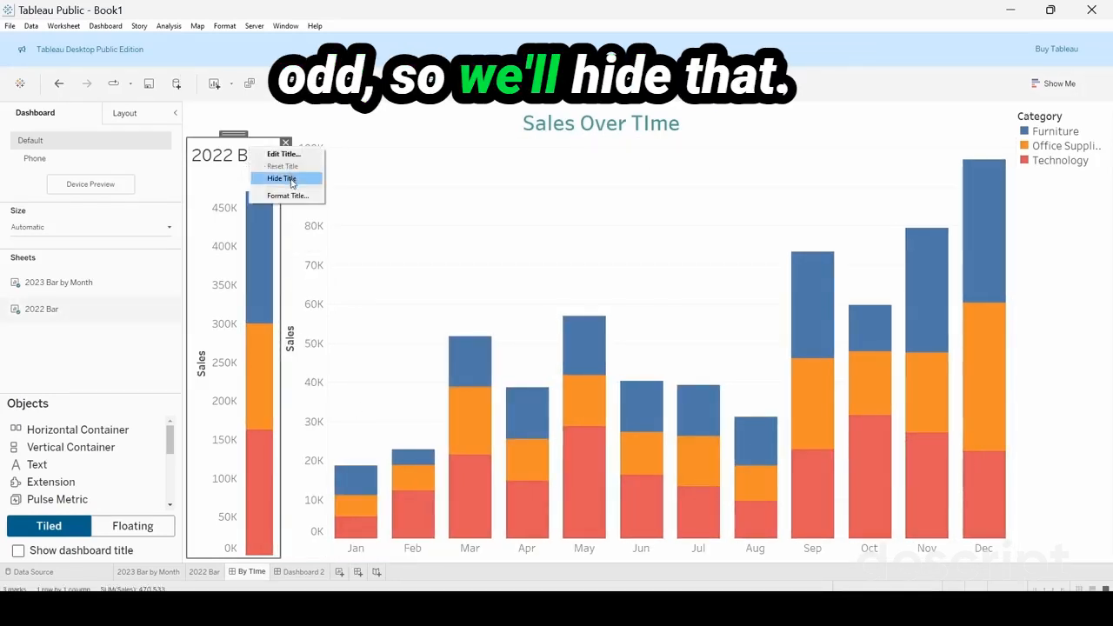
pyautogui.click(290, 179)
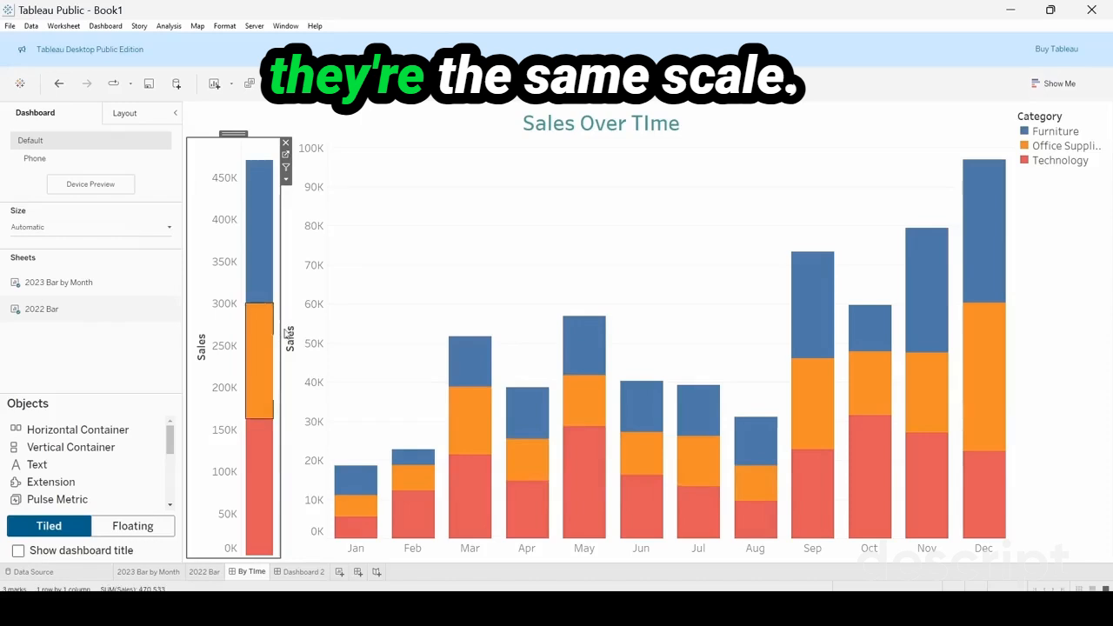
# Give the 2022 bar's Sales axis a custom range with a fixed end of 500000.
pyautogui.rightClick(228, 192)
pyautogui.click(261, 197)
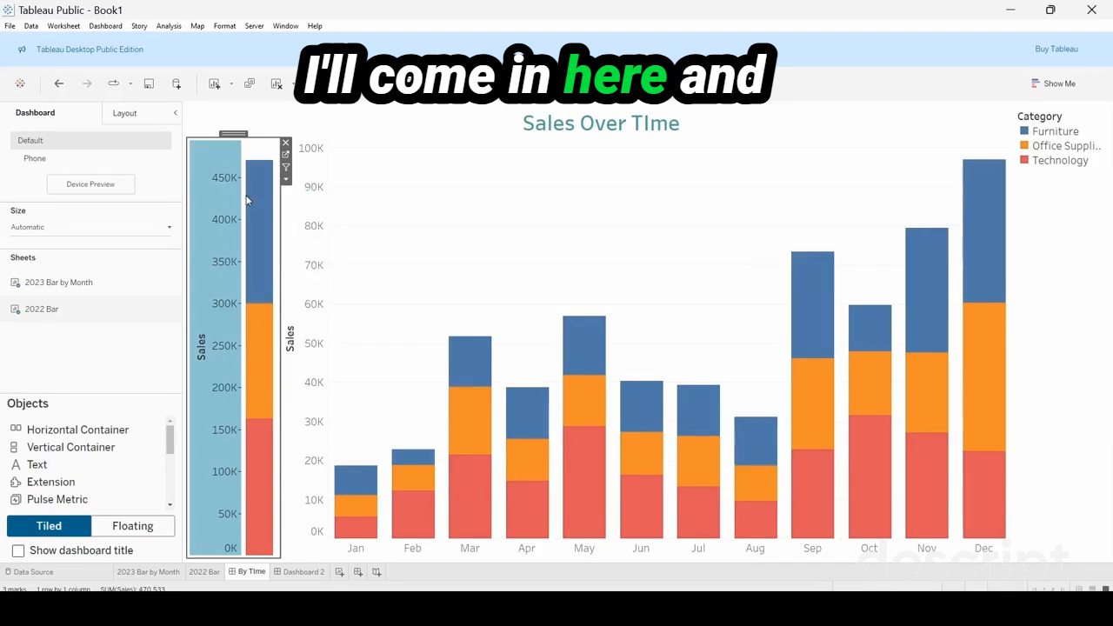
pyautogui.click(383, 163)
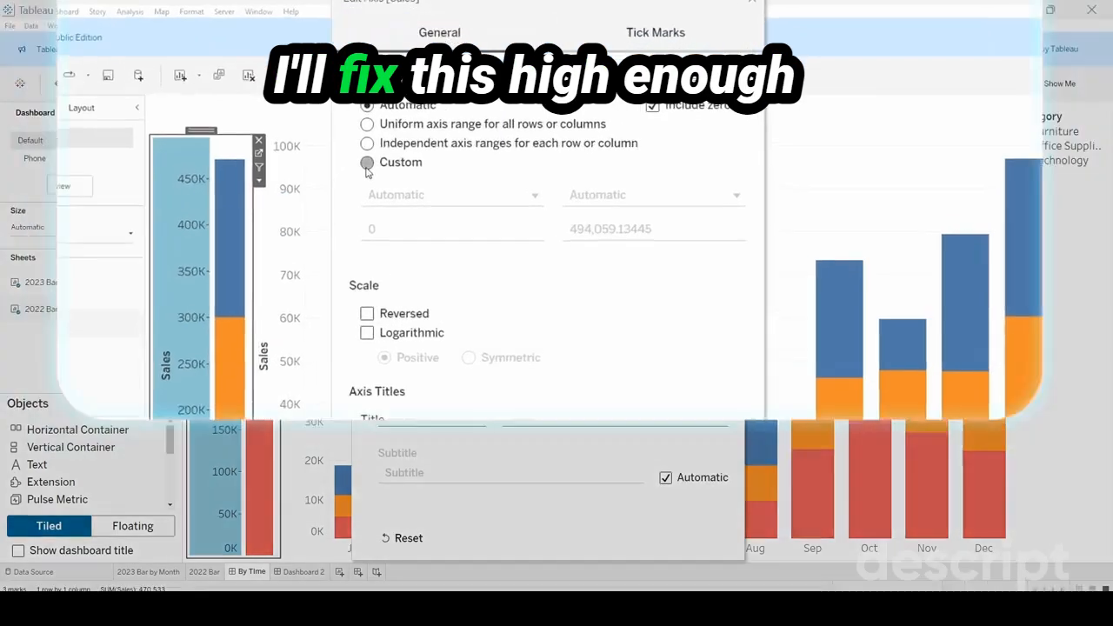
pyautogui.moveTo(714, 250); pyautogui.dragTo(553, 254)
pyautogui.write('500000')
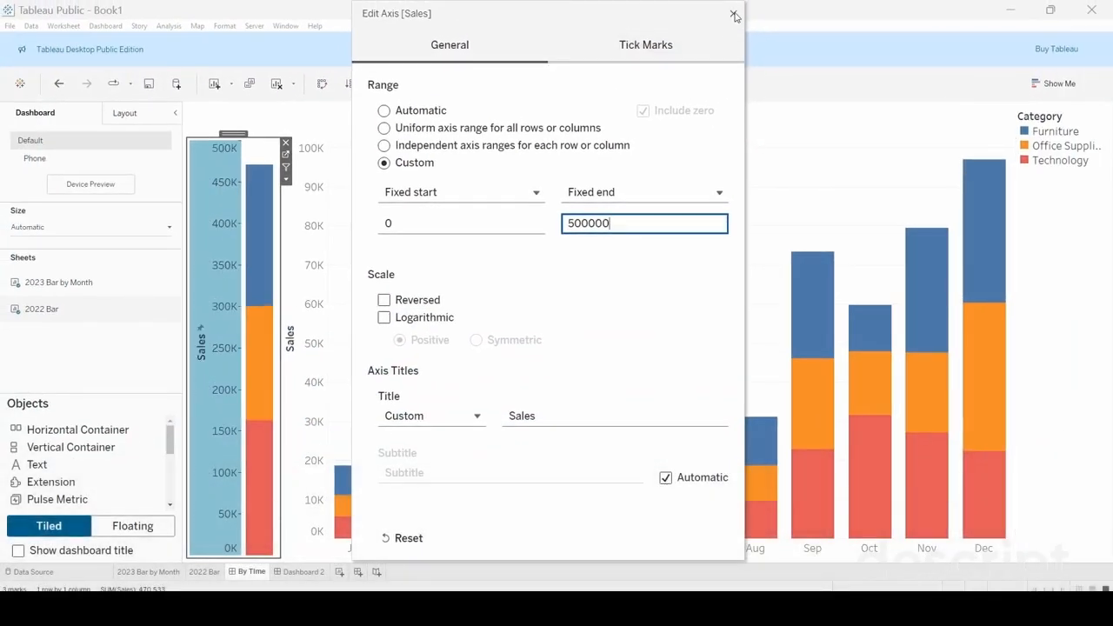
pyautogui.click(733, 14)
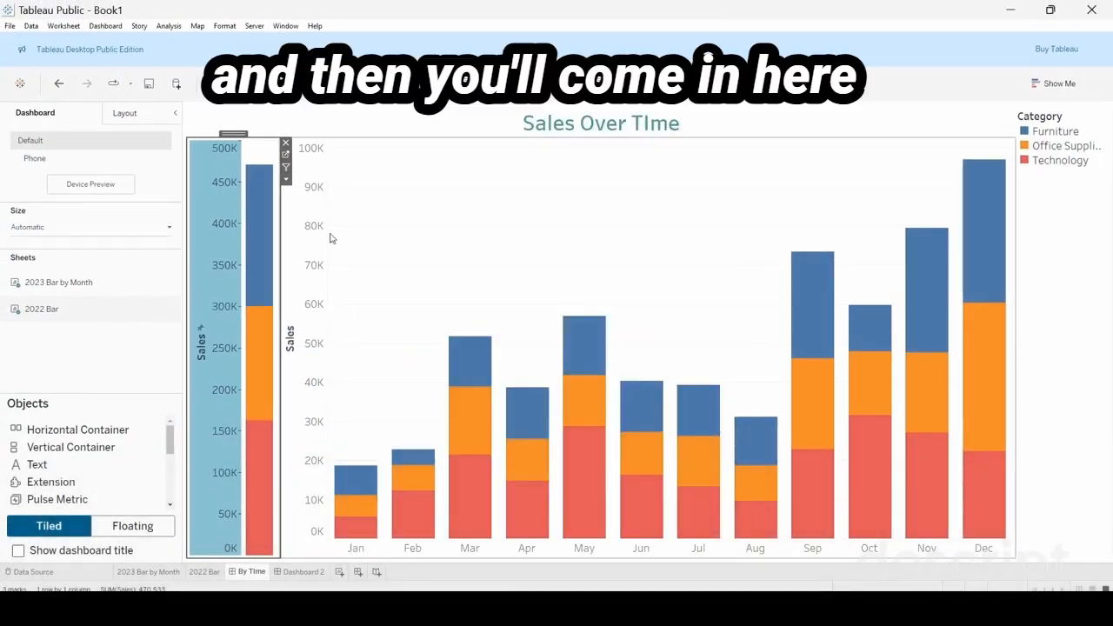
# Give the monthly chart's Sales axis a custom range with a fixed end of 500000 and hide that axis header.
pyautogui.rightClick(312, 257)
pyautogui.click(348, 263)
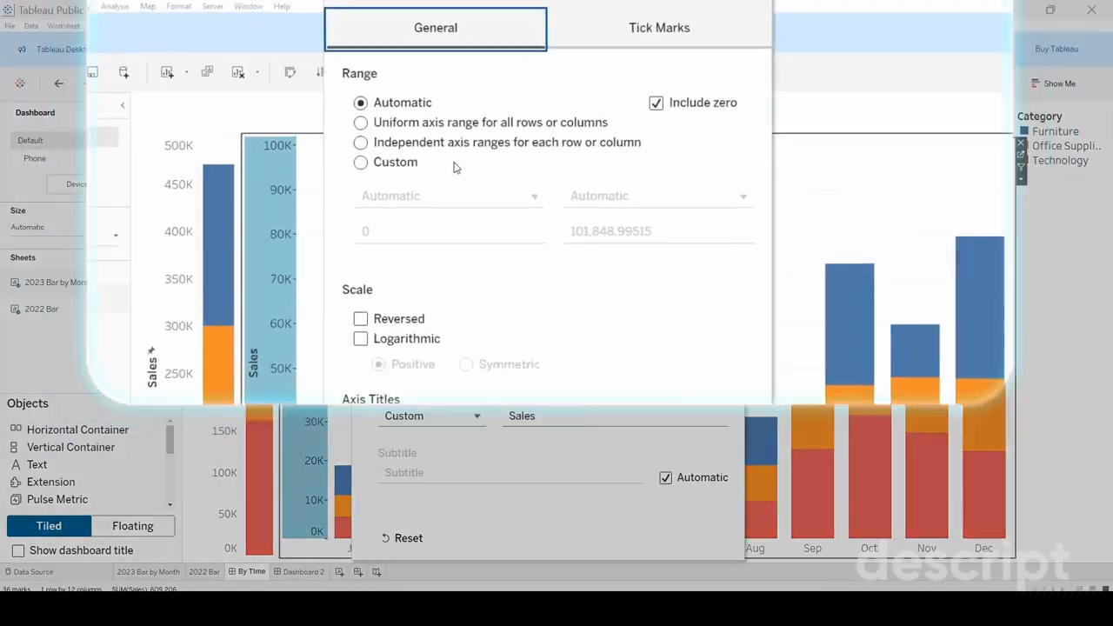
pyautogui.click(393, 165)
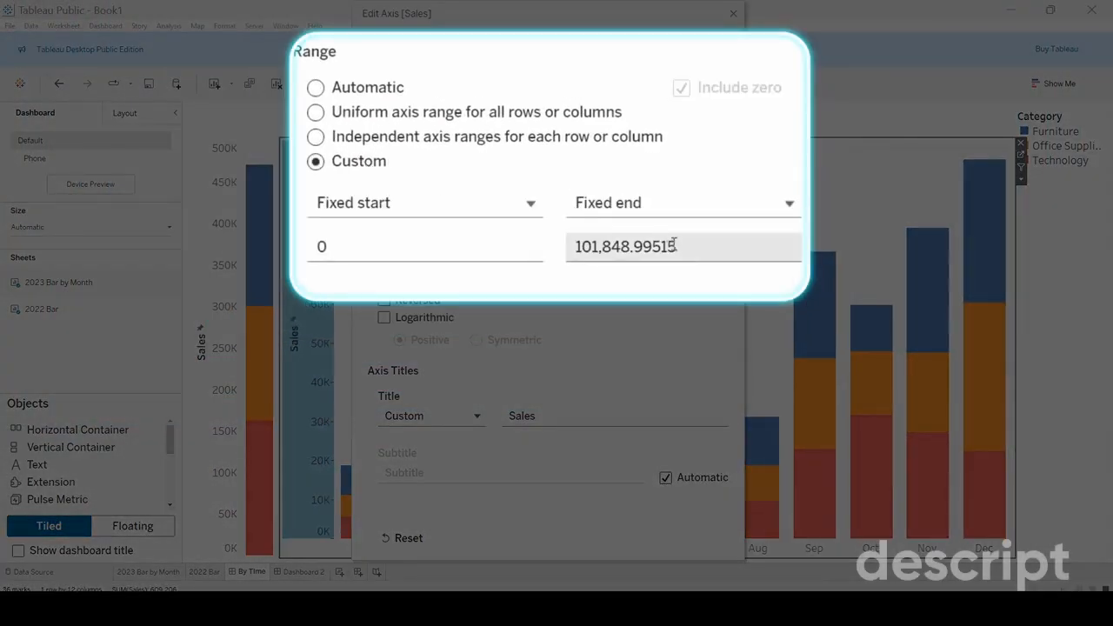
pyautogui.click(685, 247)
pyautogui.write('50')
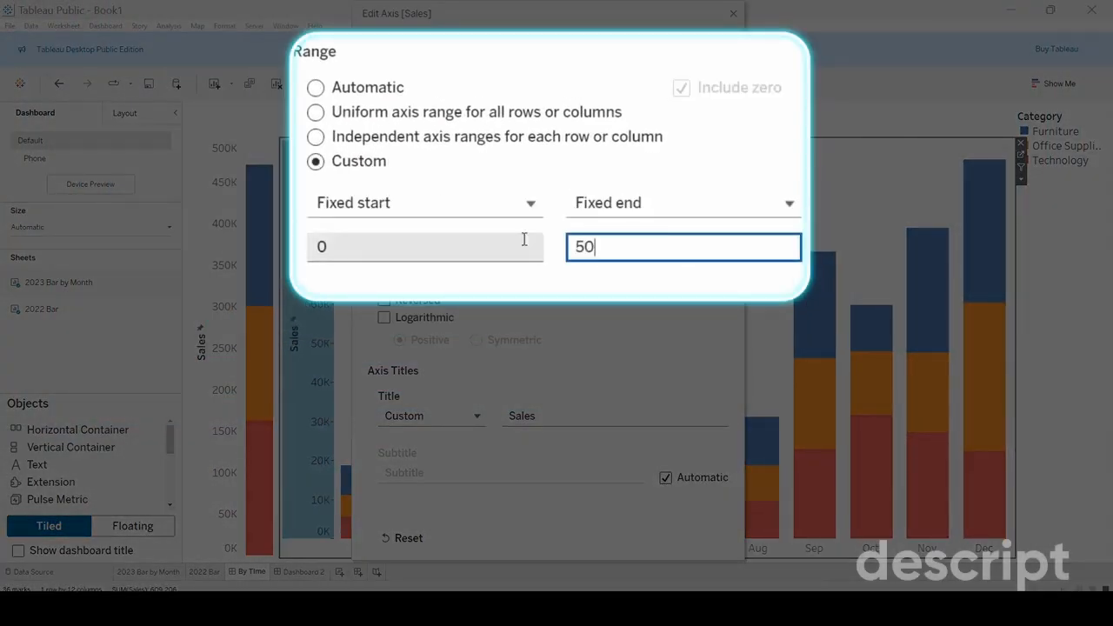
pyautogui.write('0000')
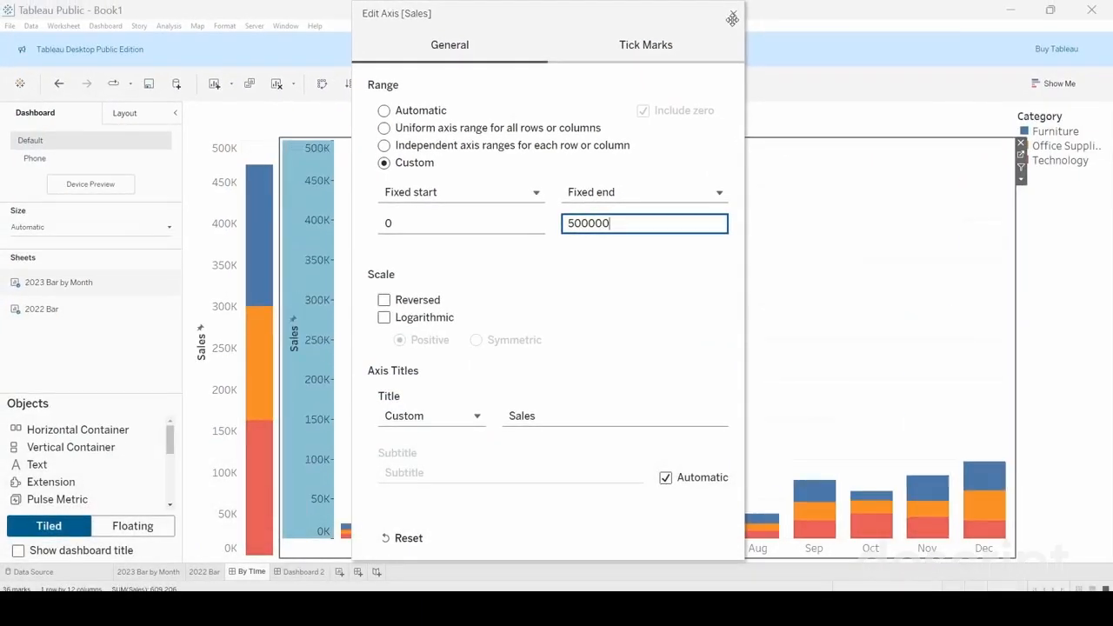
pyautogui.click(732, 16)
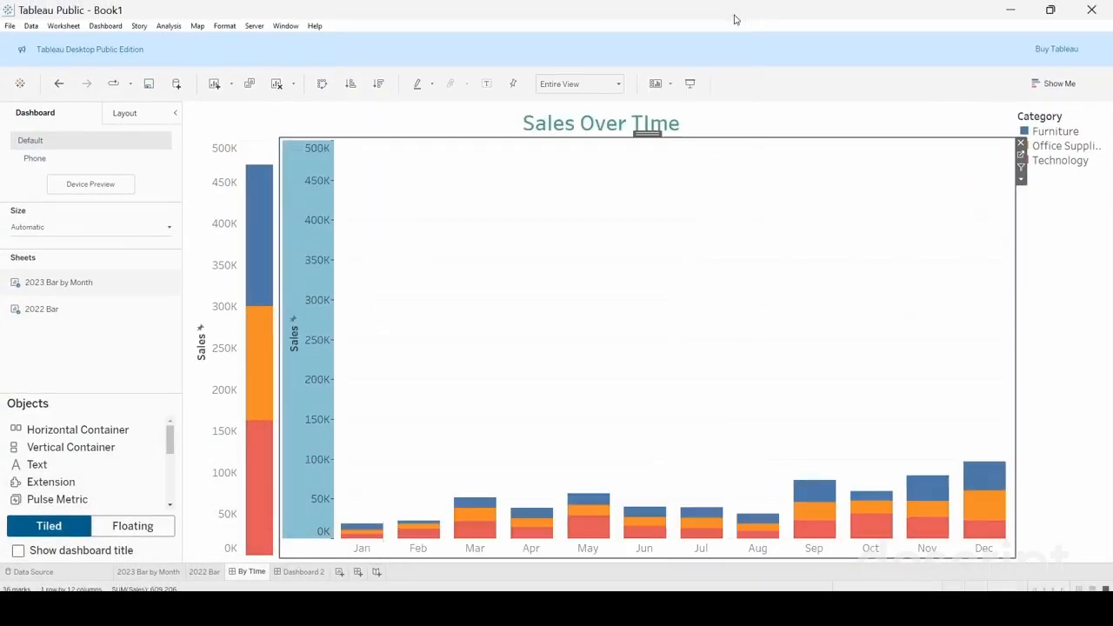
pyautogui.click(350, 364)
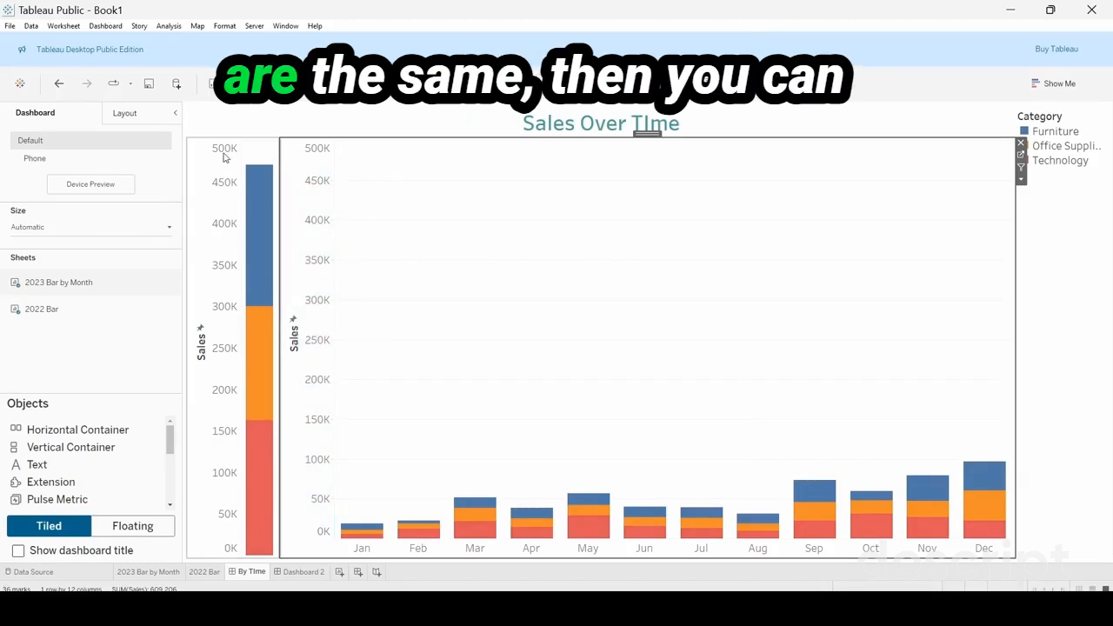
pyautogui.rightClick(308, 283)
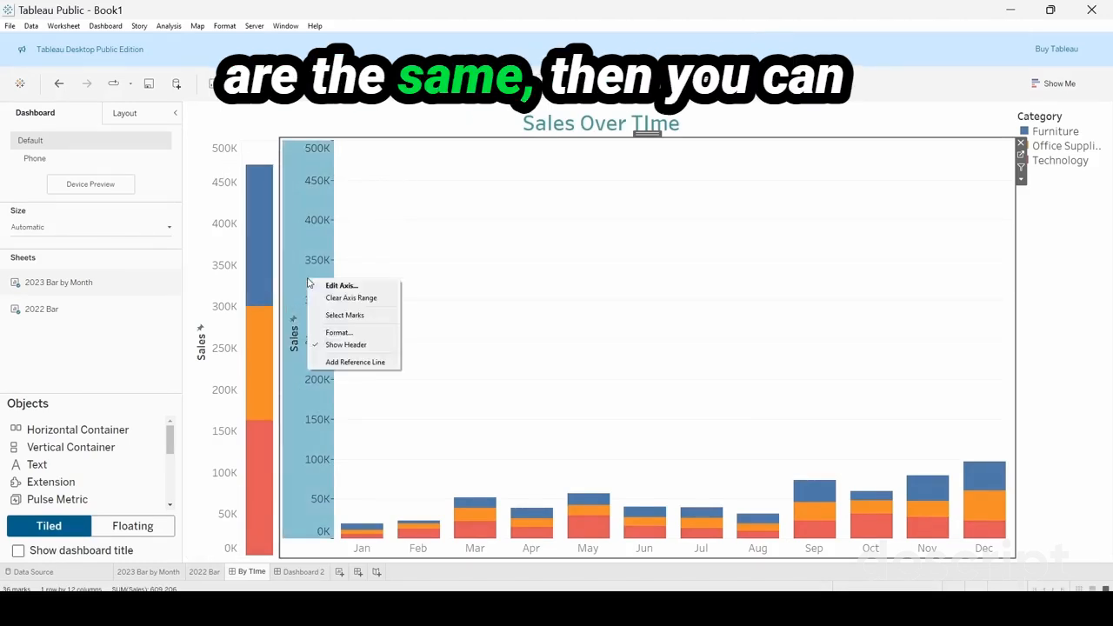
pyautogui.click(347, 345)
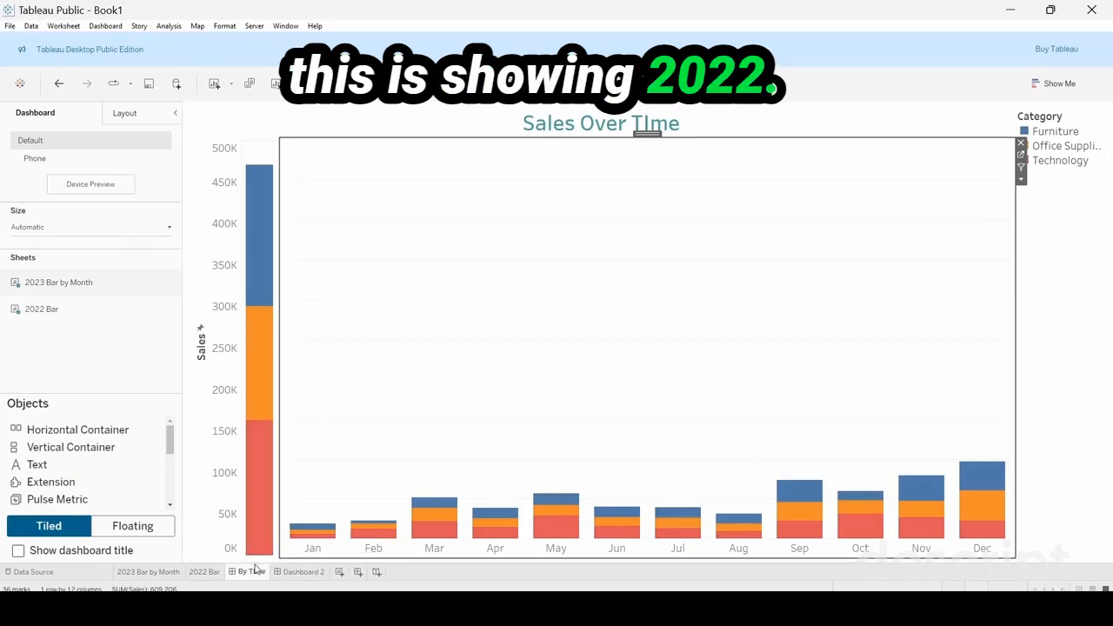
# Add the year of Order Date to the columns of the 2022 Bar sheet and return to the By Time dashboard.
pyautogui.click(207, 573)
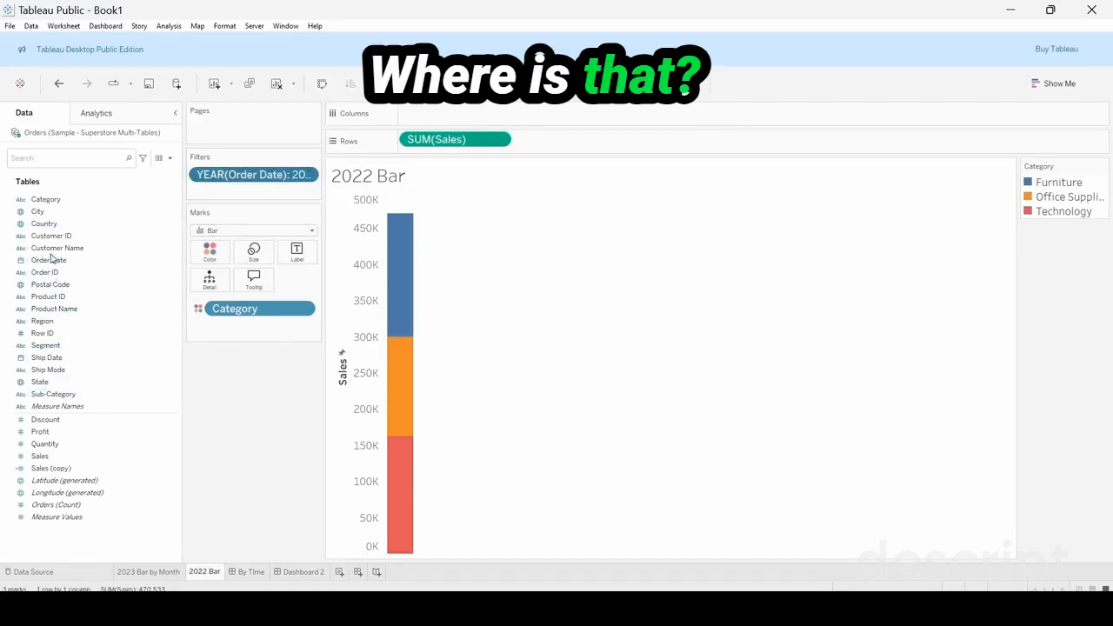
pyautogui.moveTo(51, 260); pyautogui.dragTo(415, 118)
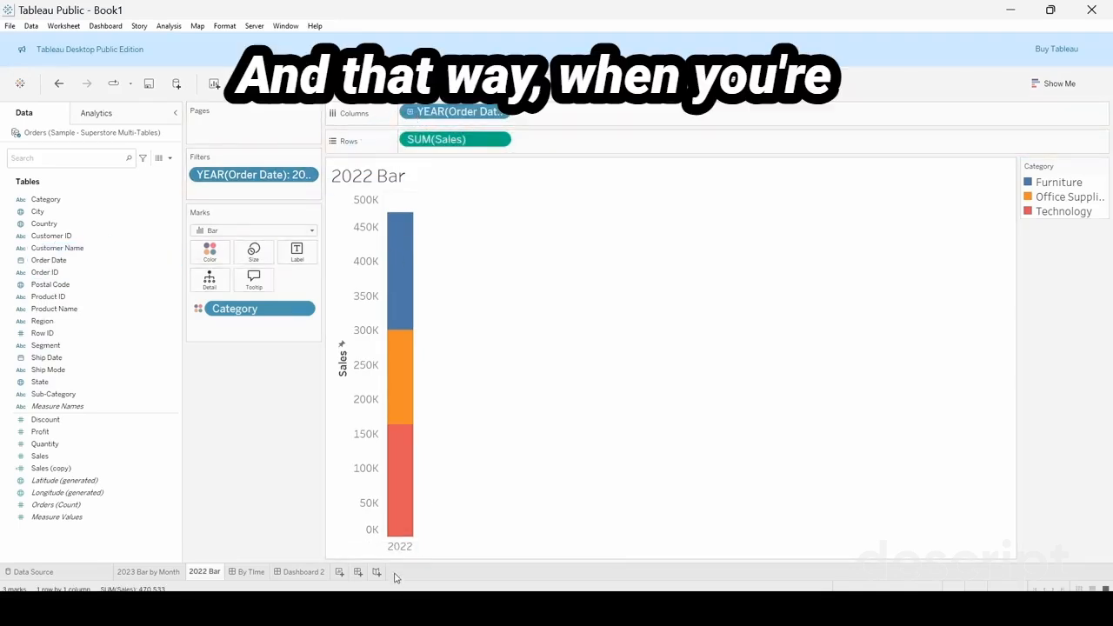
pyautogui.click(245, 572)
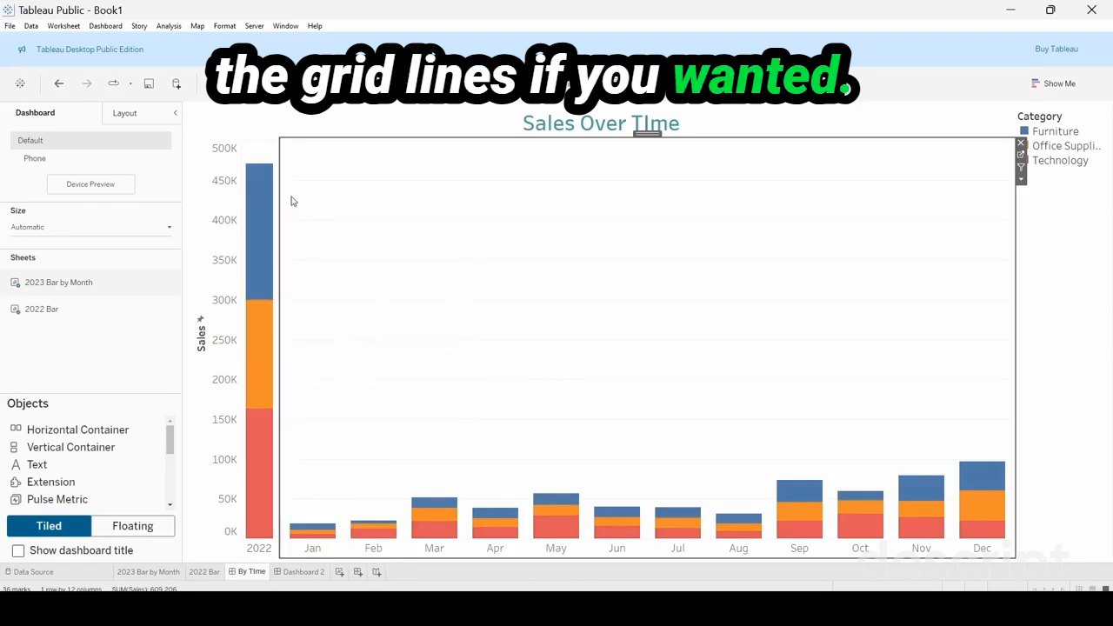
pyautogui.click(389, 128)
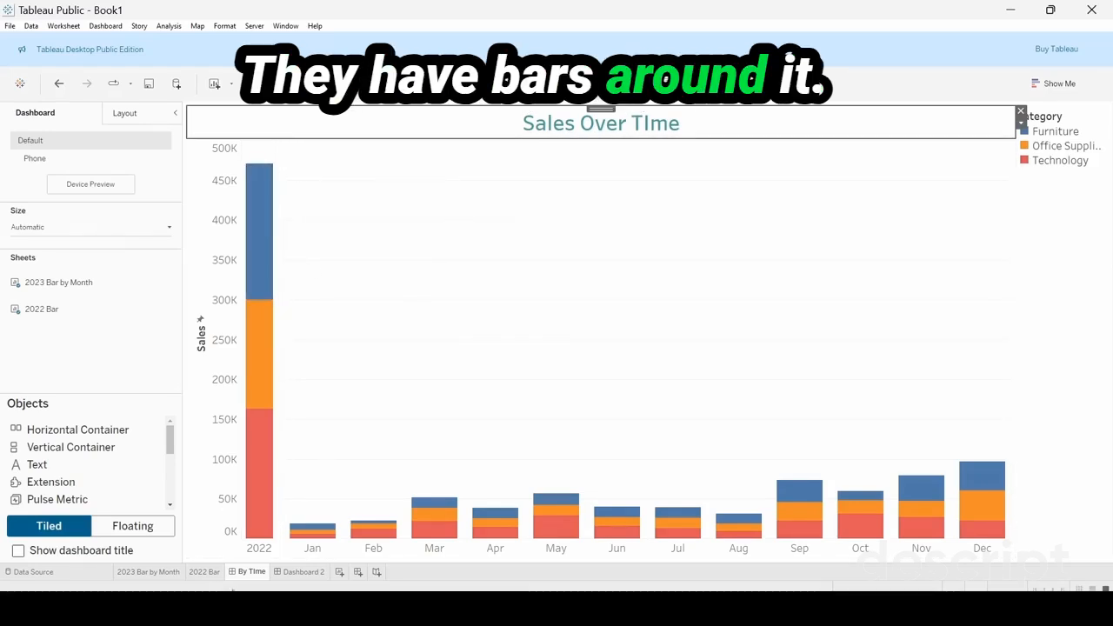
# Open border formatting for the 2023 Bar by Month sheet and set the sheet-level Grand Total pane border to None.
pyautogui.click(165, 573)
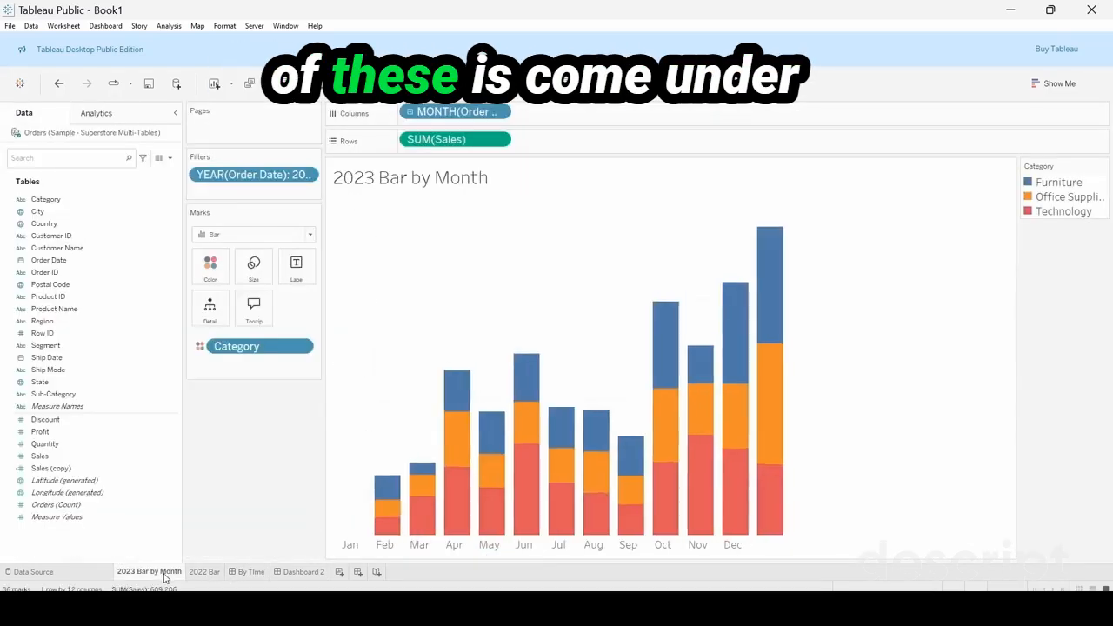
pyautogui.click(225, 26)
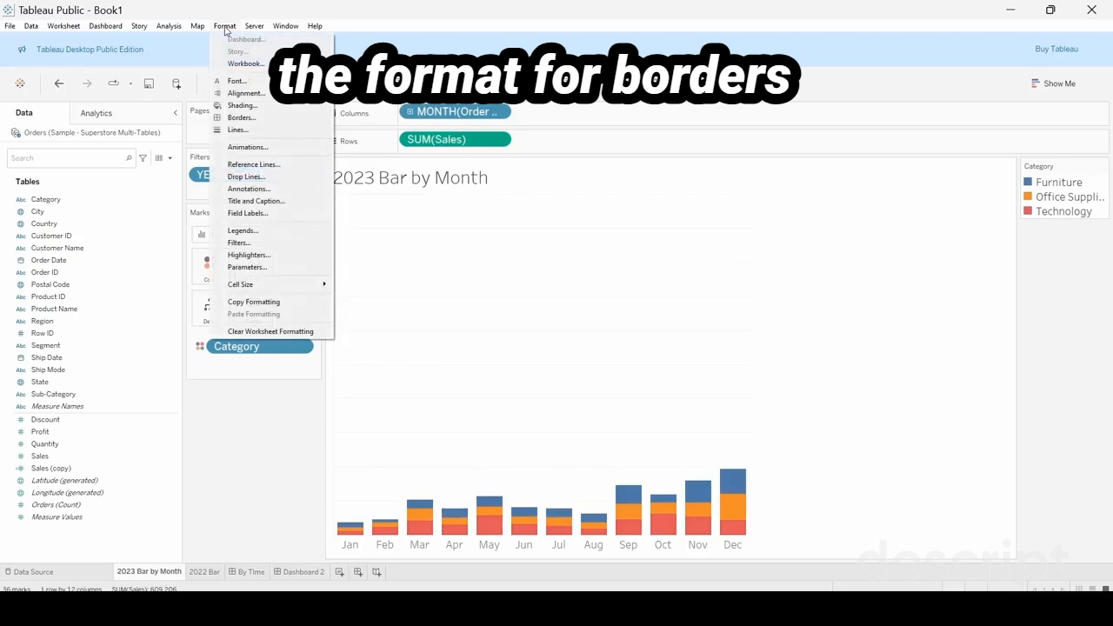
pyautogui.click(240, 117)
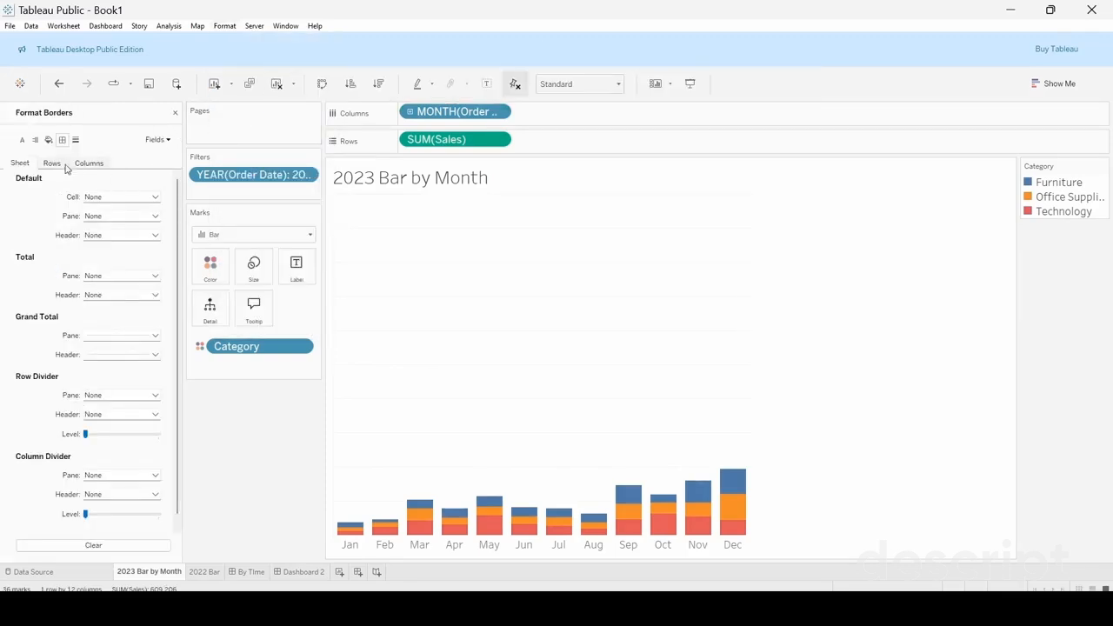
pyautogui.click(154, 336)
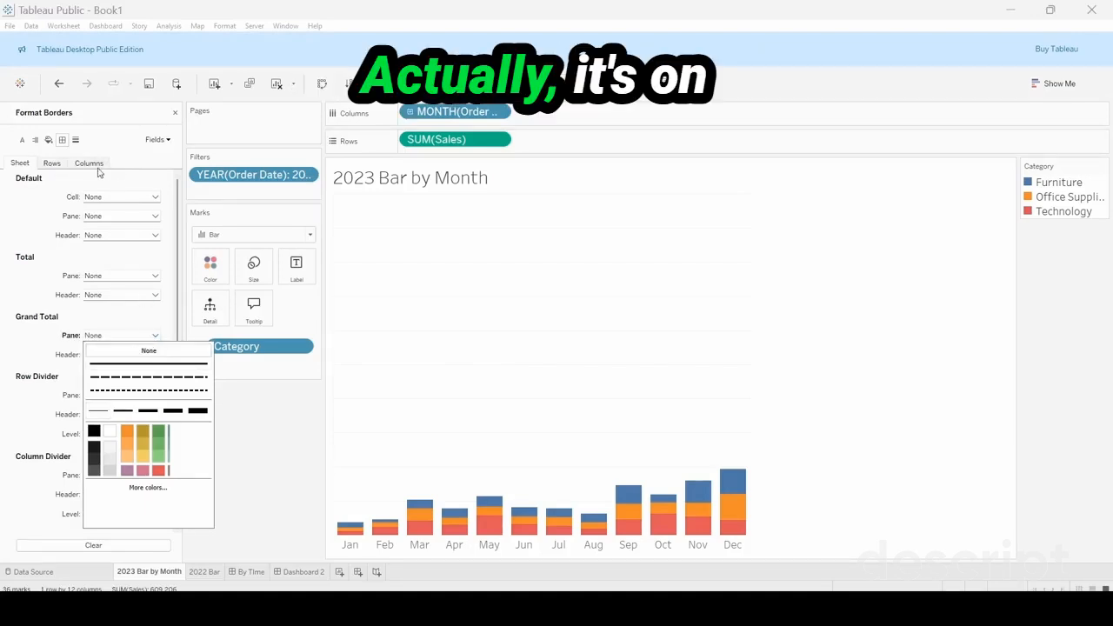
pyautogui.click(161, 325)
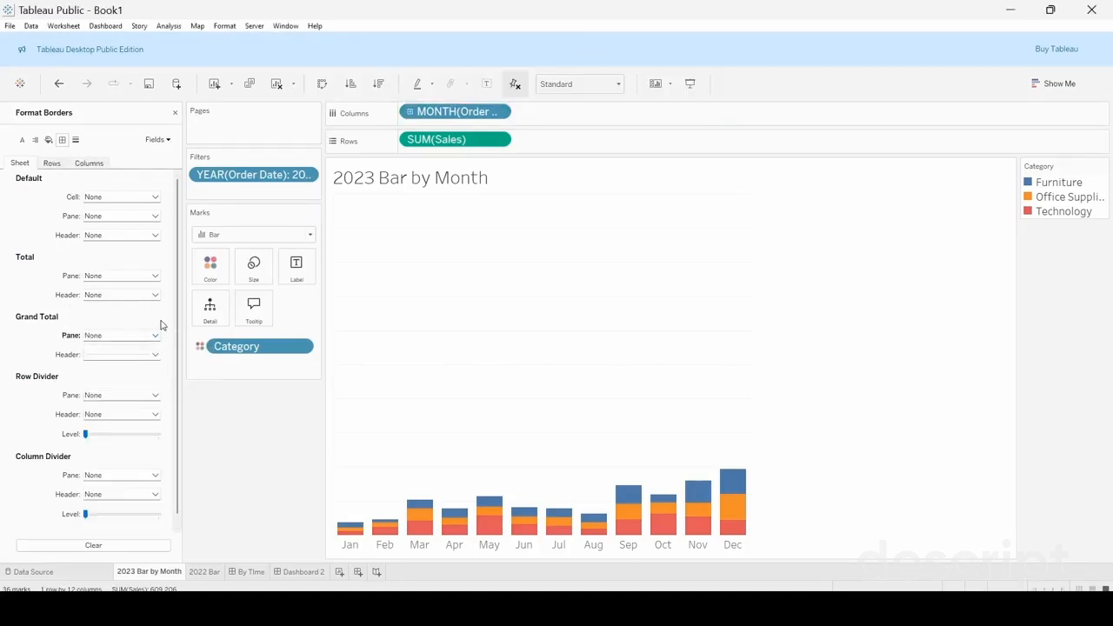
# Set the Grand Total header border to None for both the rows and the columns of the monthly sheet.
pyautogui.click(61, 166)
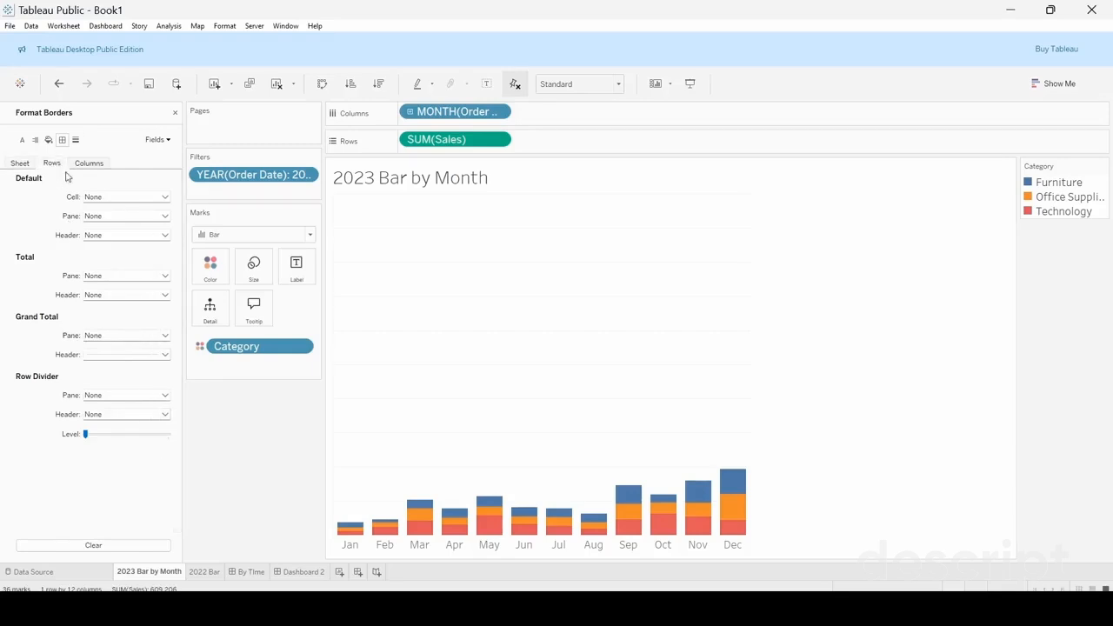
pyautogui.click(162, 355)
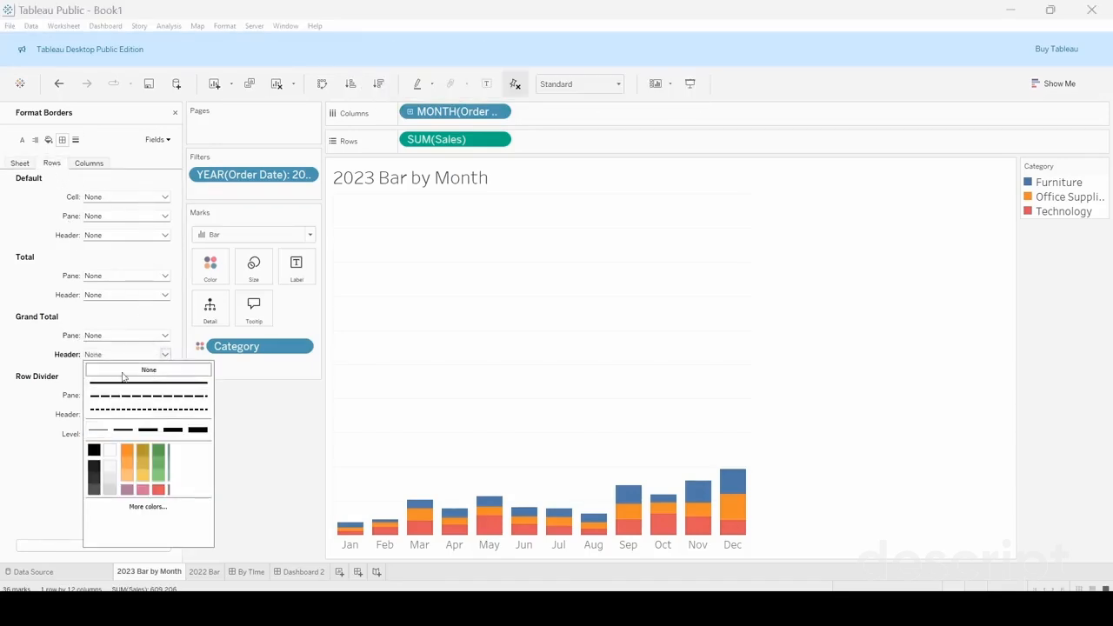
pyautogui.click(45, 414)
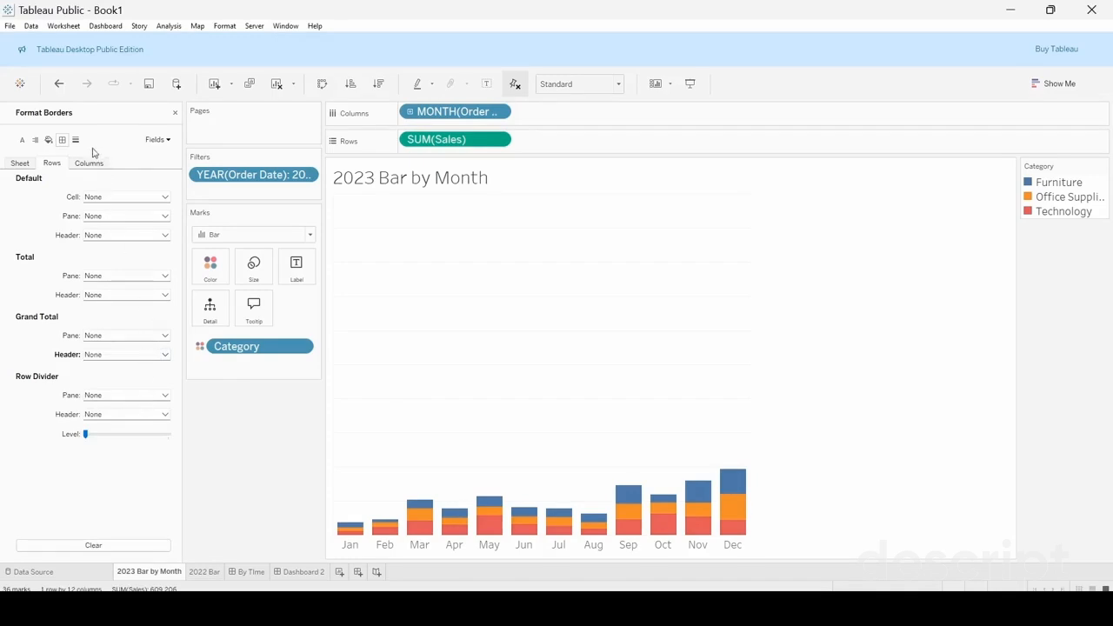
pyautogui.click(165, 355)
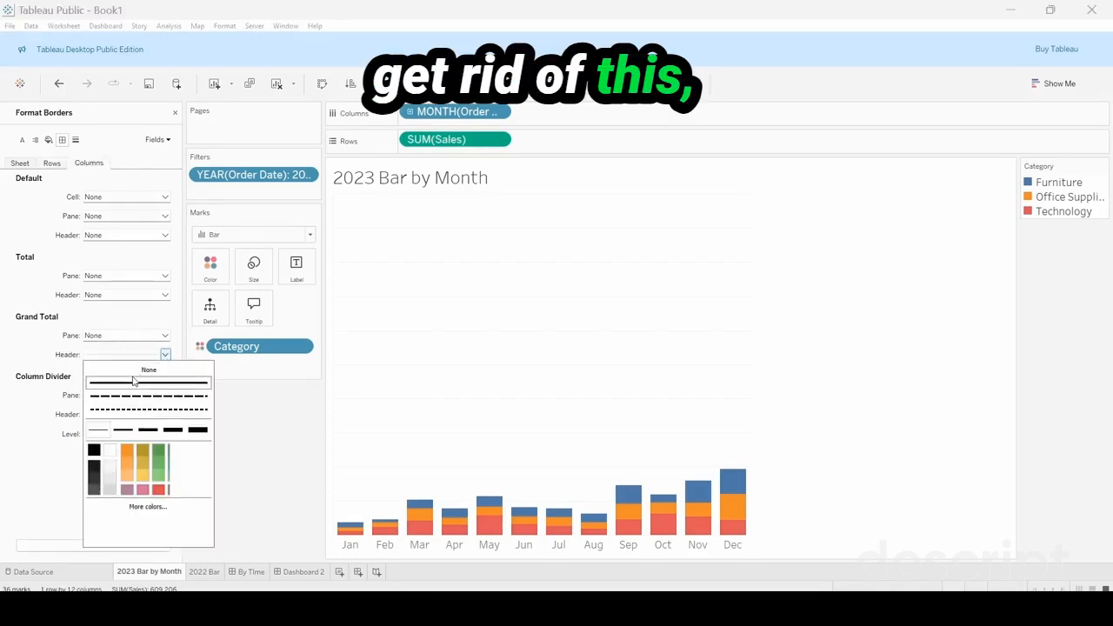
# In the monthly sheet's line formatting, set the sheet-level zero lines and axis rulers and the row grid lines to None.
pyautogui.click(74, 142)
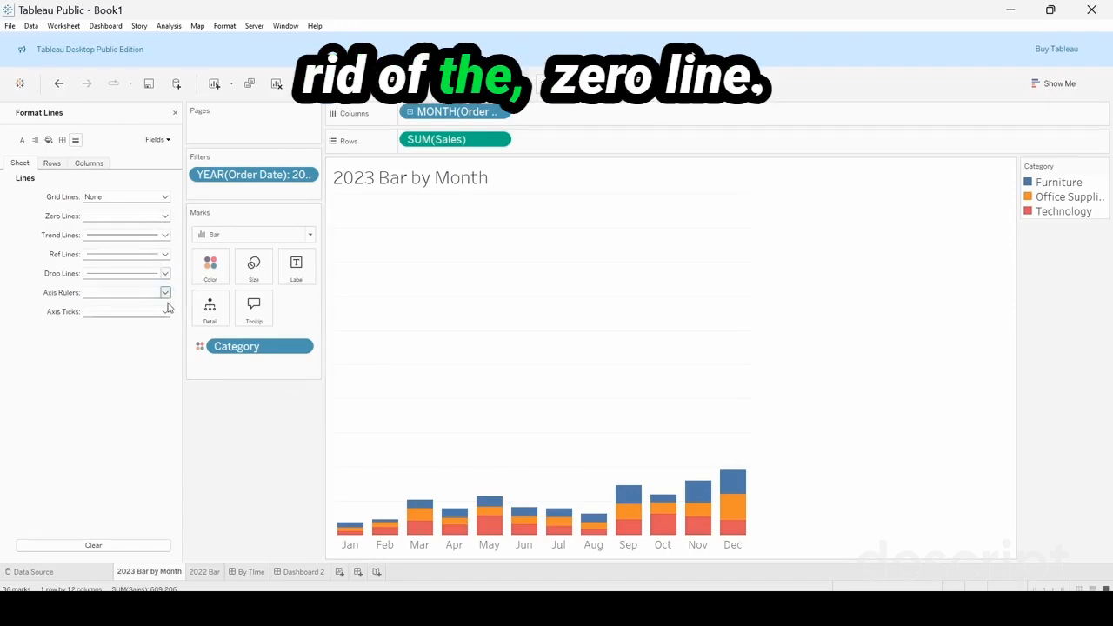
pyautogui.click(165, 216)
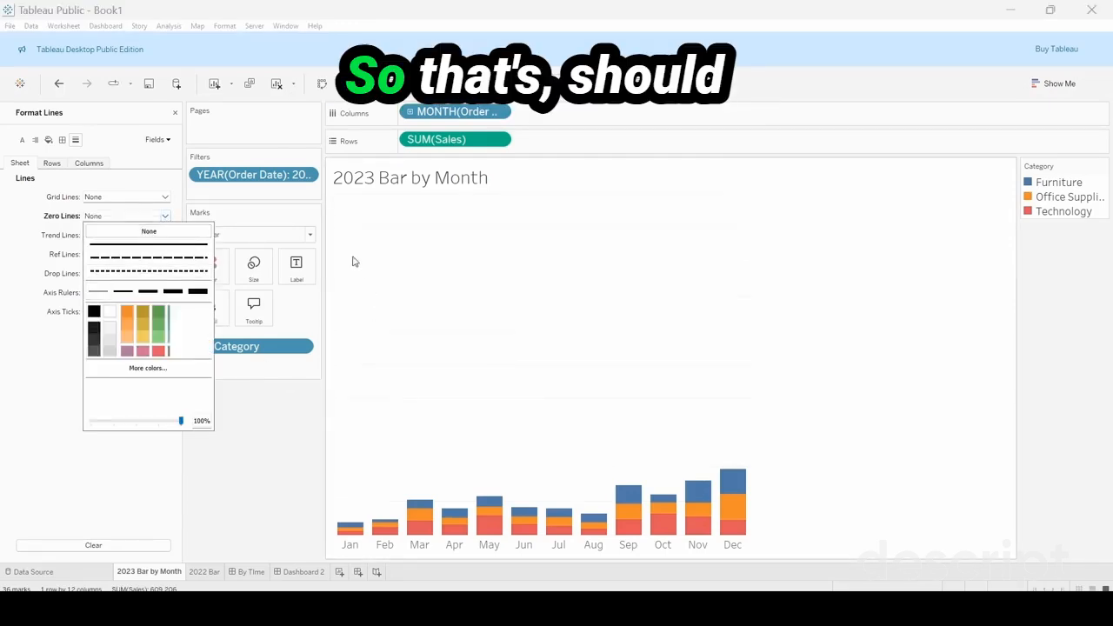
pyautogui.click(75, 495)
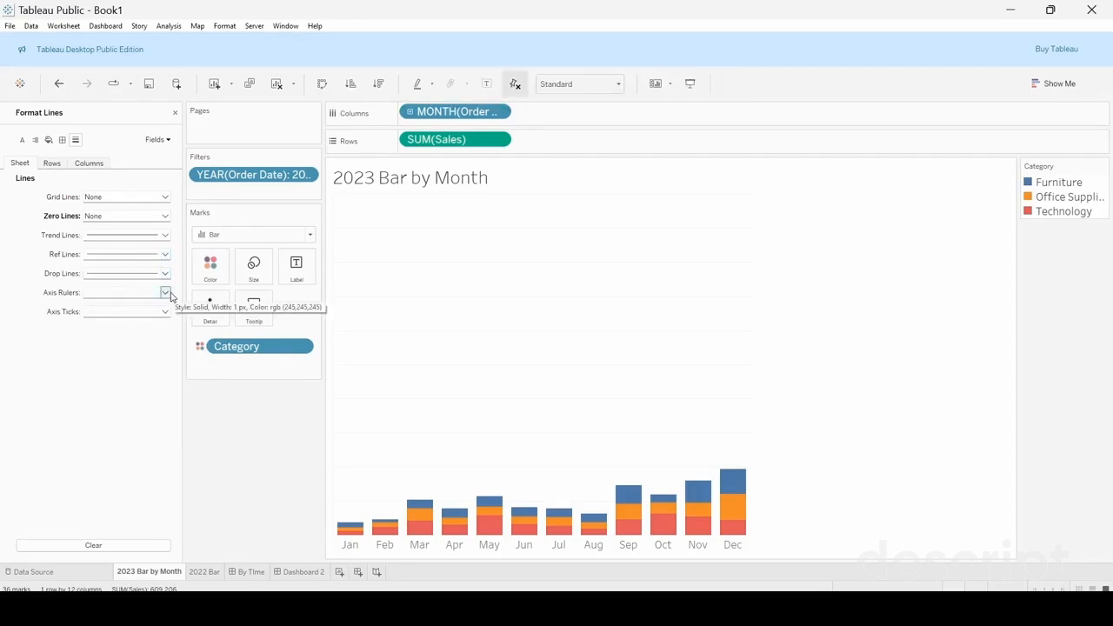
pyautogui.click(165, 293)
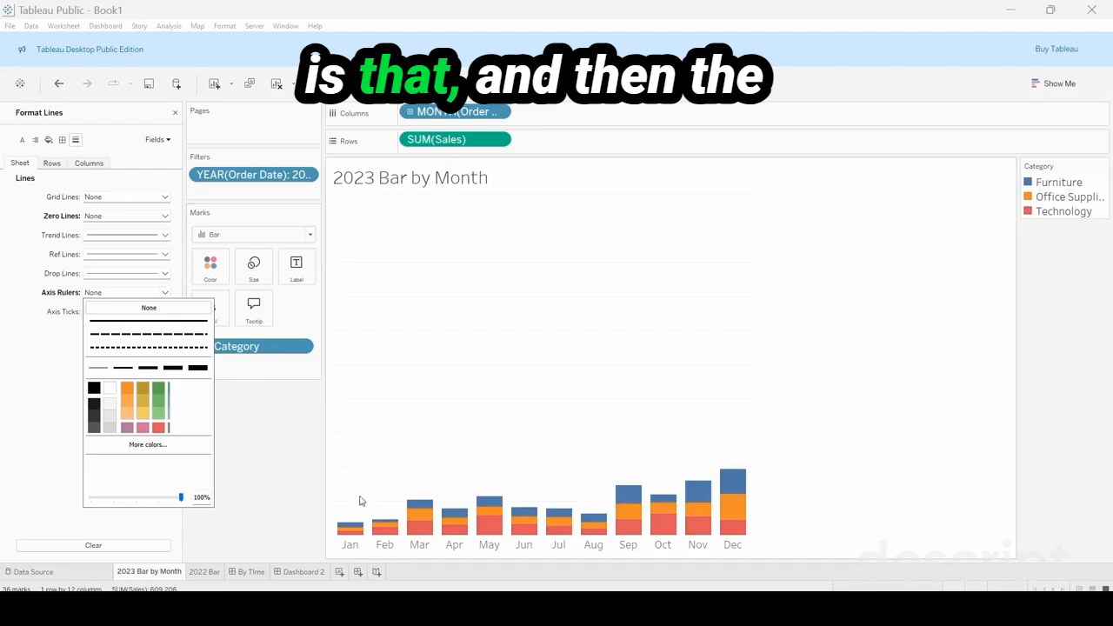
pyautogui.click(57, 165)
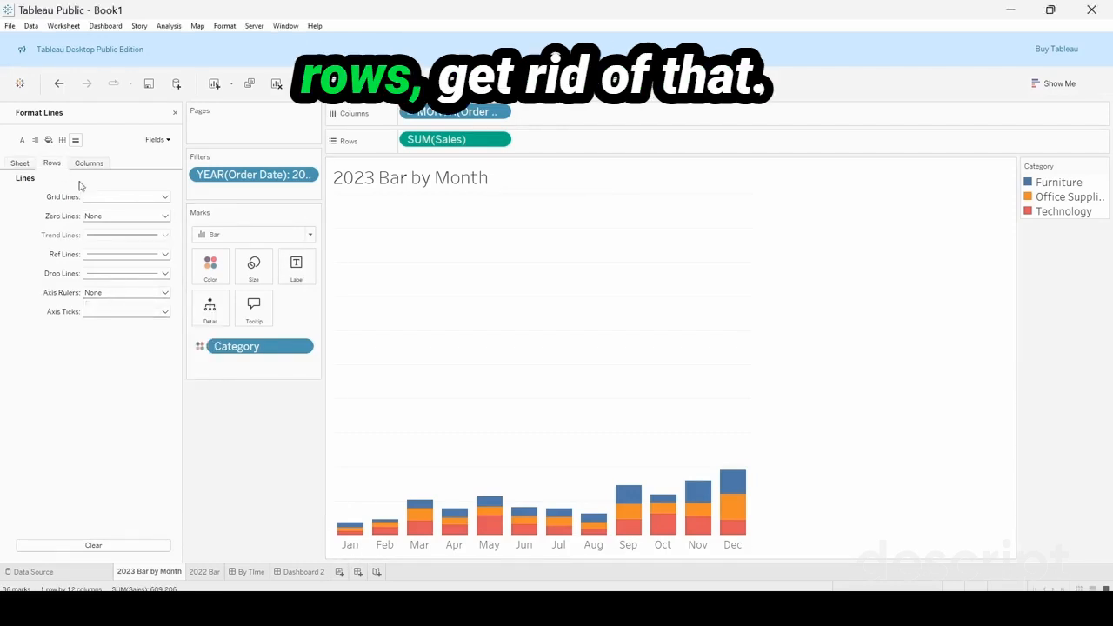
pyautogui.click(165, 197)
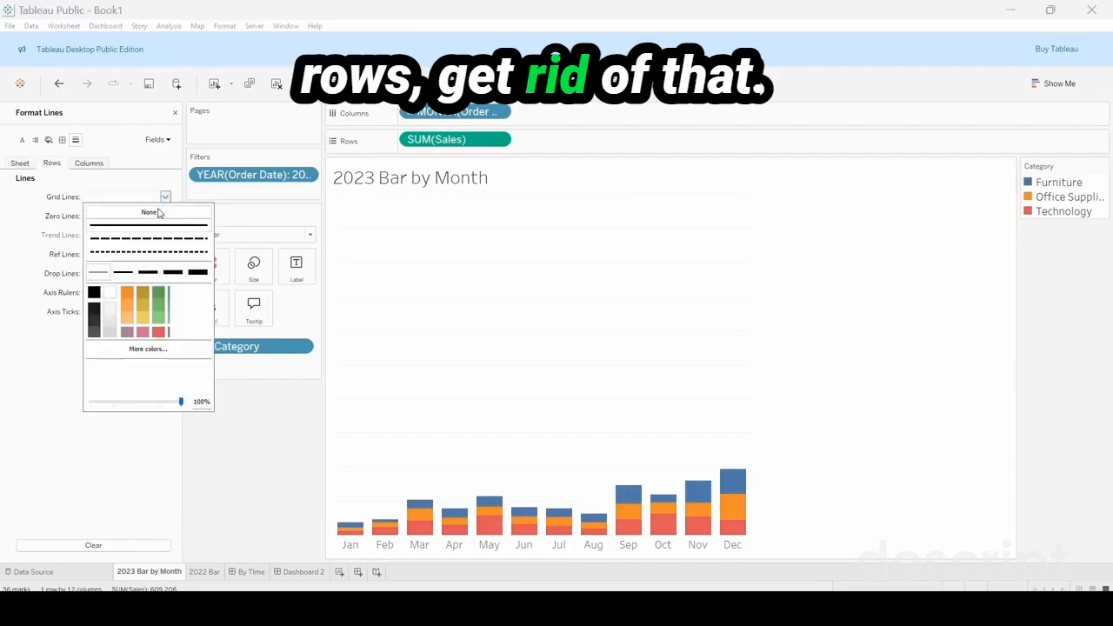
# Set the row grid lines of the 2022 Bar sheet to None and return to the By Time dashboard.
pyautogui.click(201, 578)
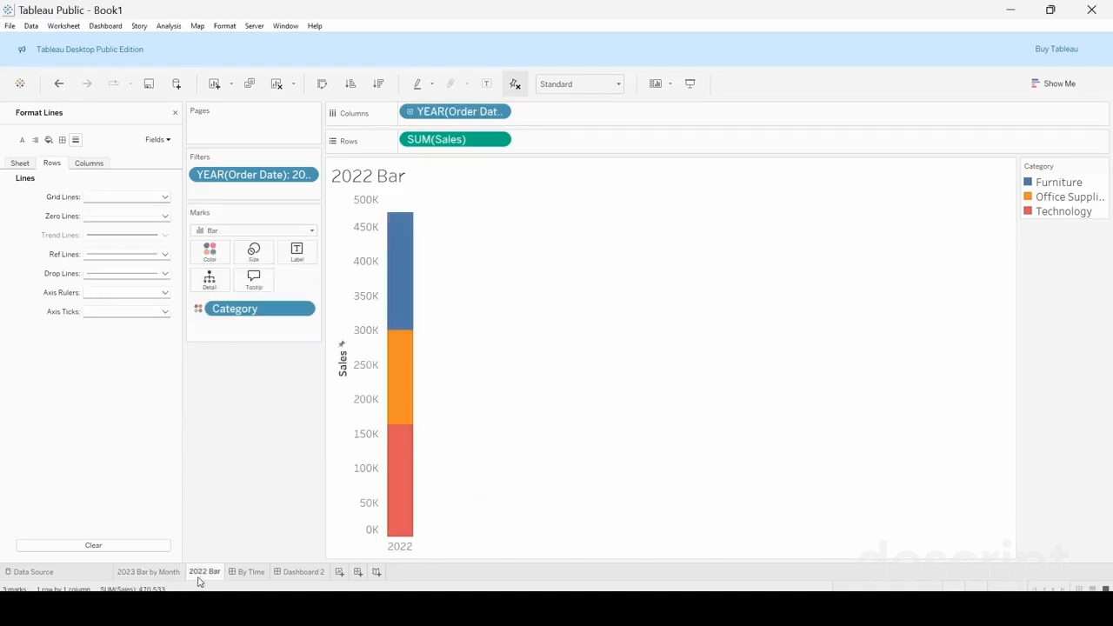
pyautogui.click(165, 197)
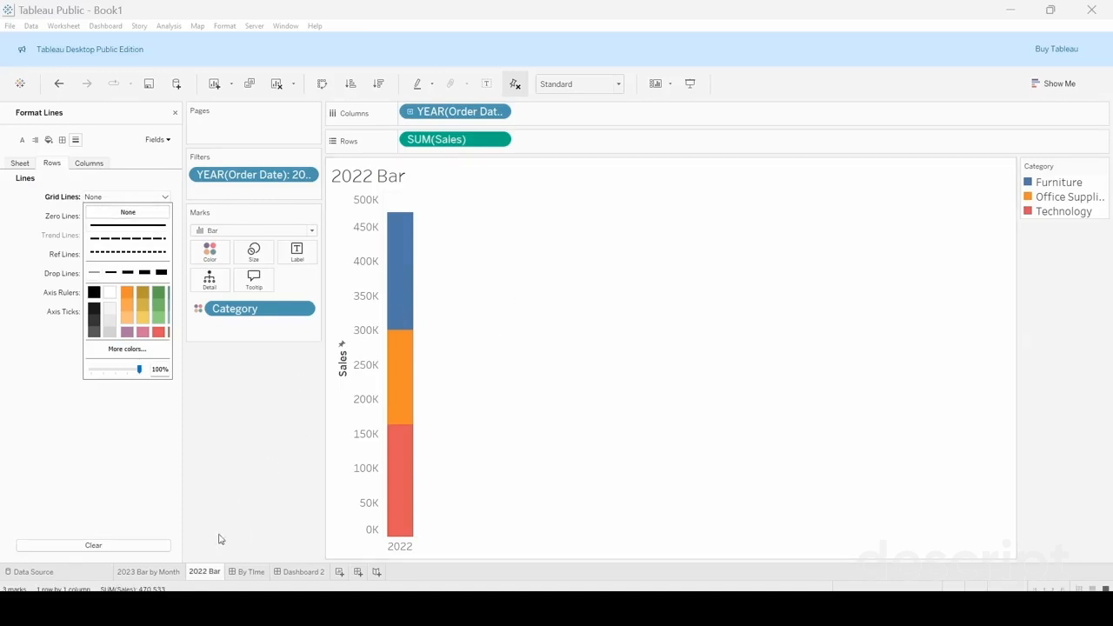
pyautogui.click(257, 527)
pyautogui.click(251, 573)
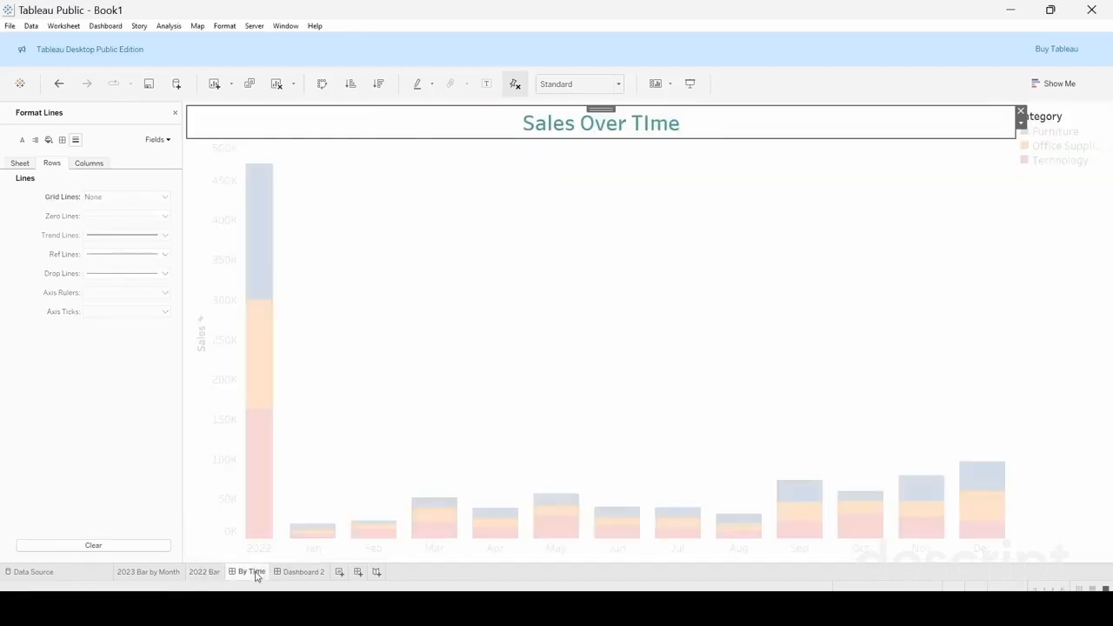